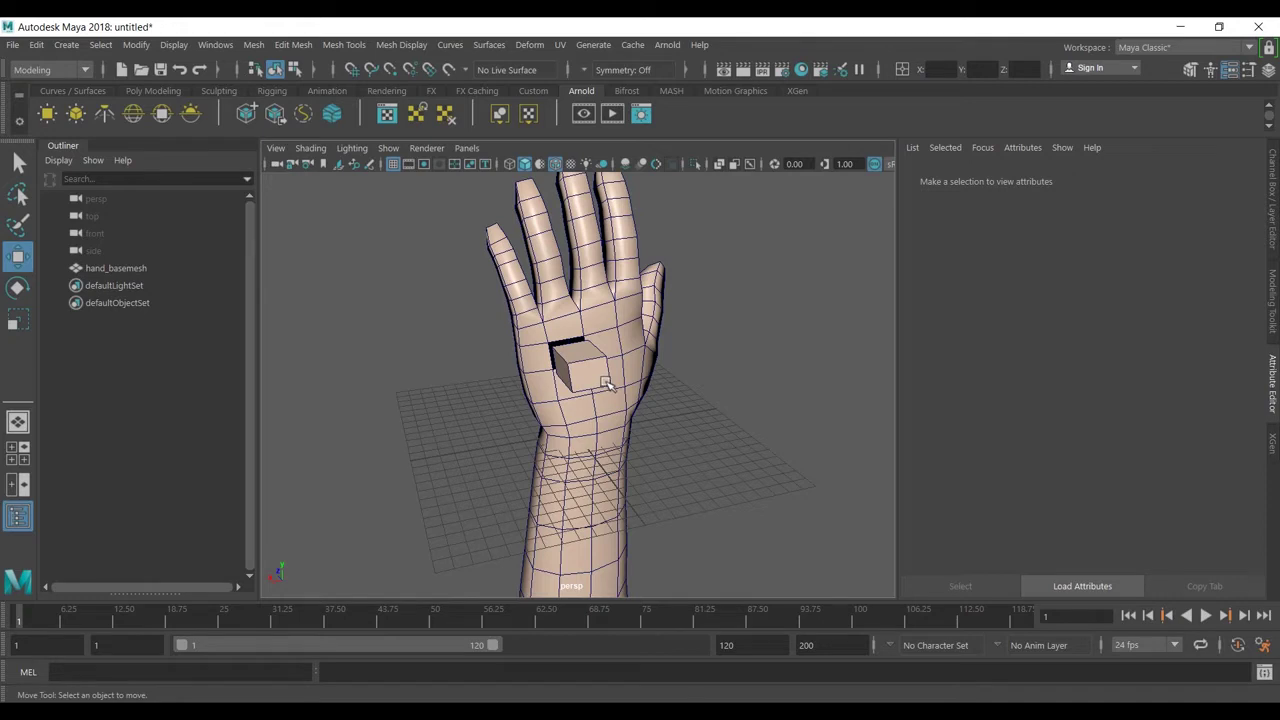
- Zoom and orbit toward the palm box gap, then select hand_basemesh in the Outliner
scroll(607, 384, up, 10)
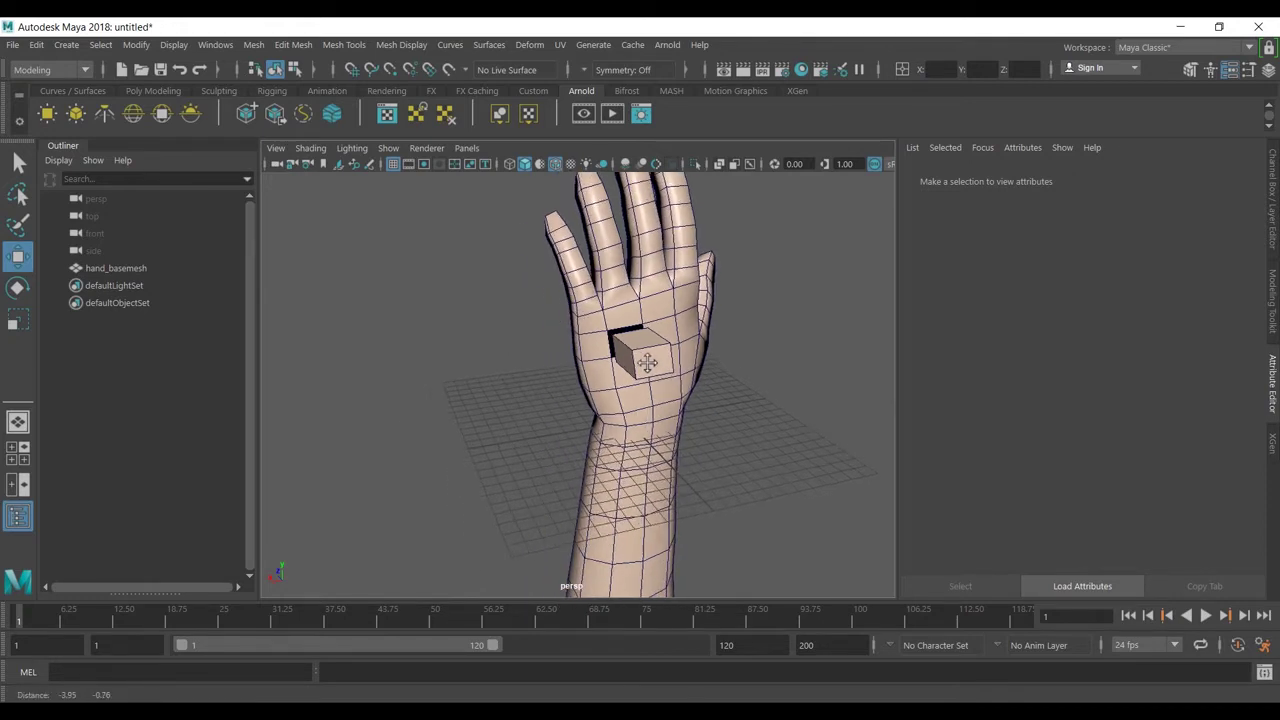
alt+drag(690, 418, 708, 372)
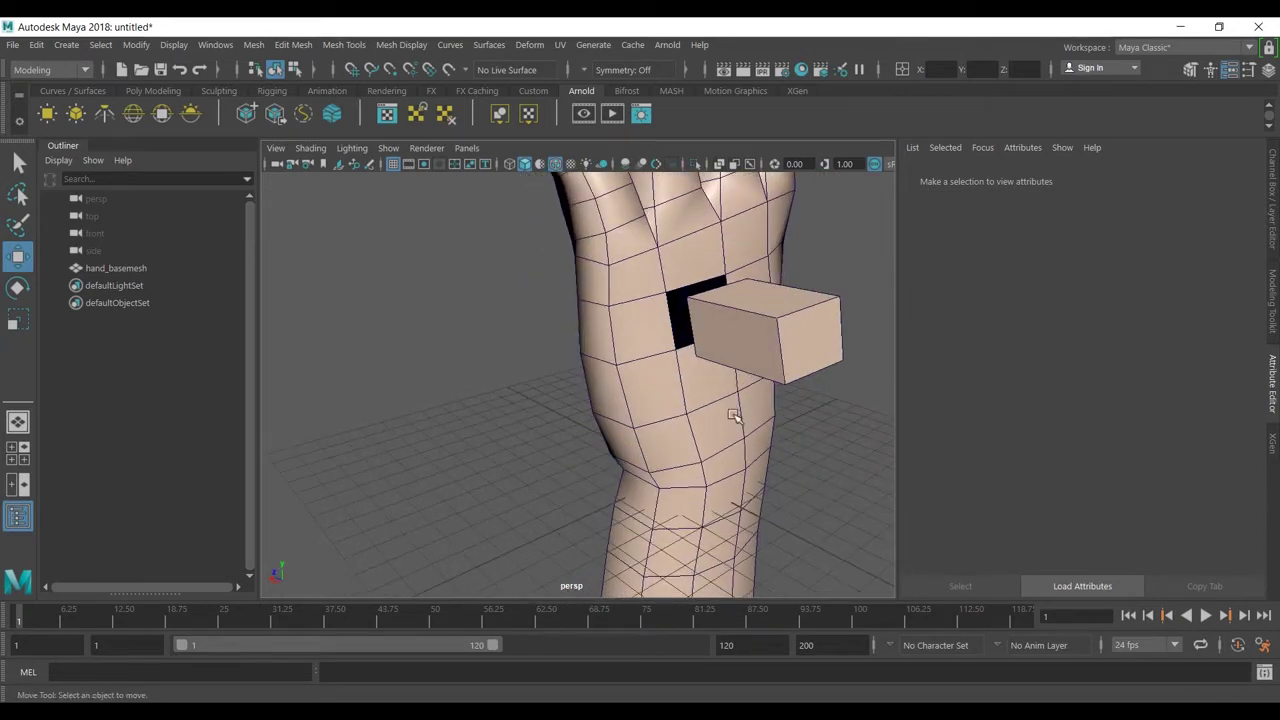
click(710, 370)
- Center the palm box, switch to vertex mode and select a hole corner vertex
scroll(760, 360, up, 3)
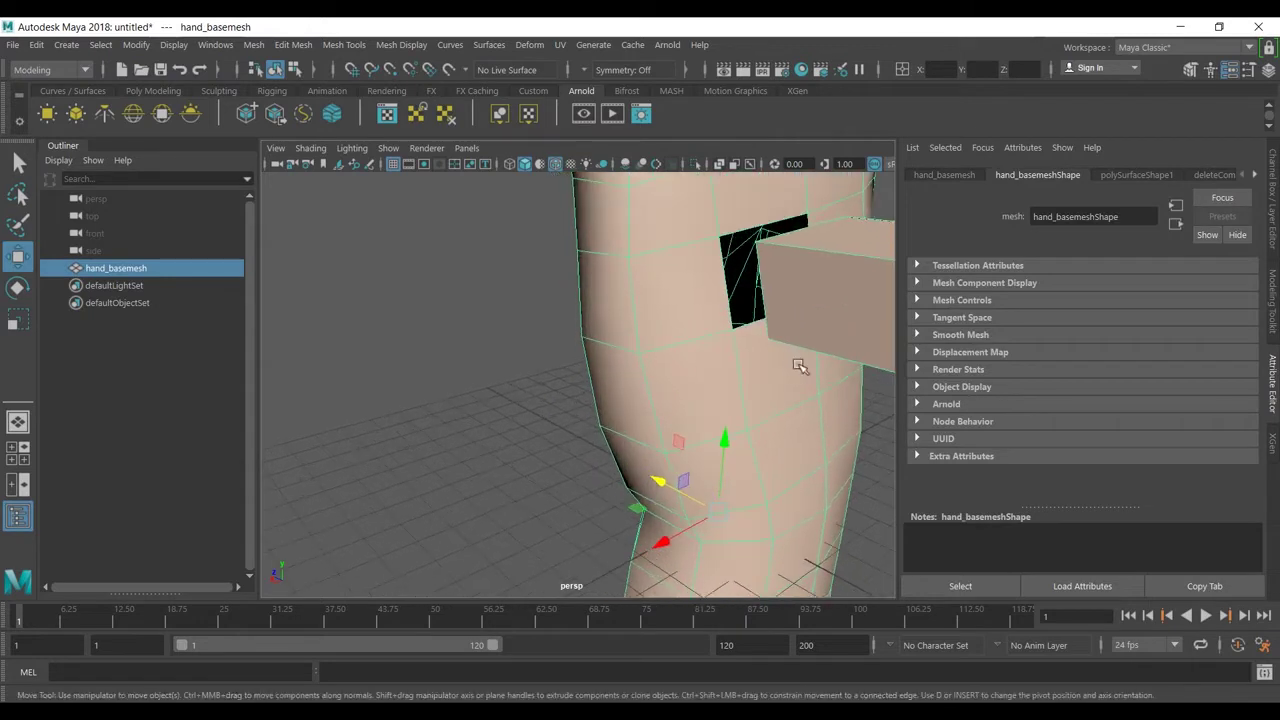
alt+middle_drag(797, 363, 691, 417)
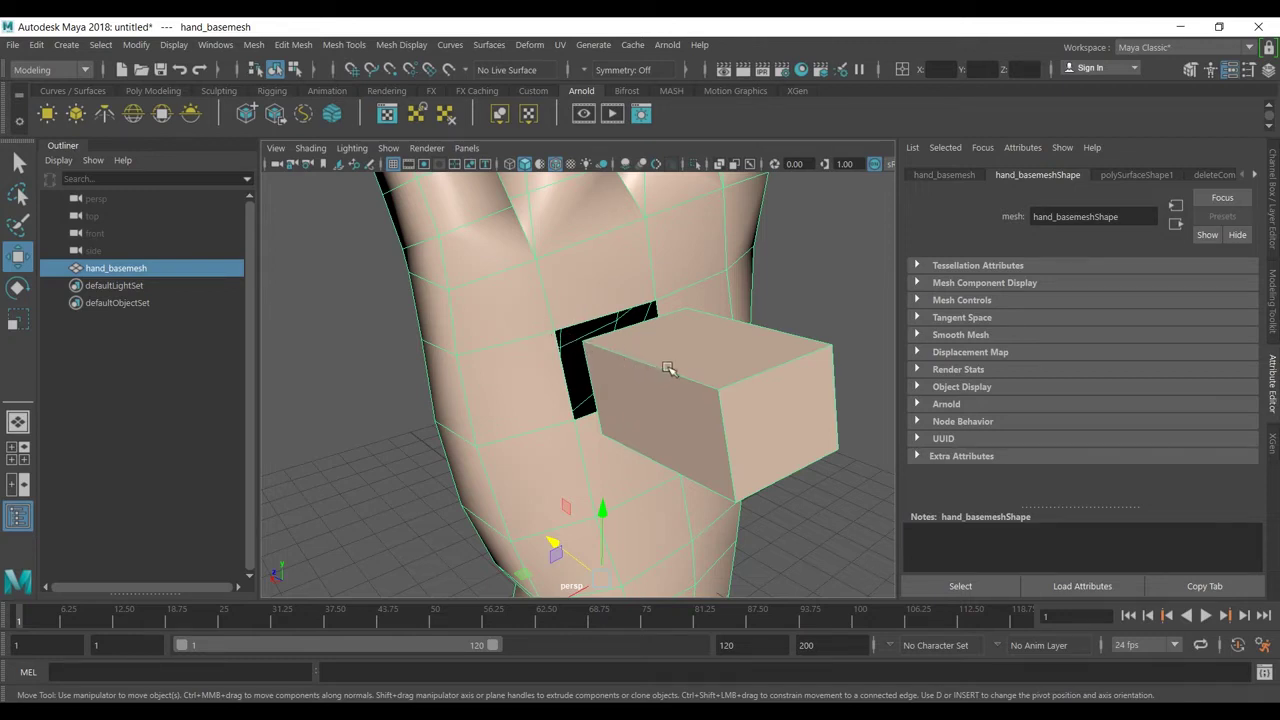
right_drag(668, 368, 586, 220)
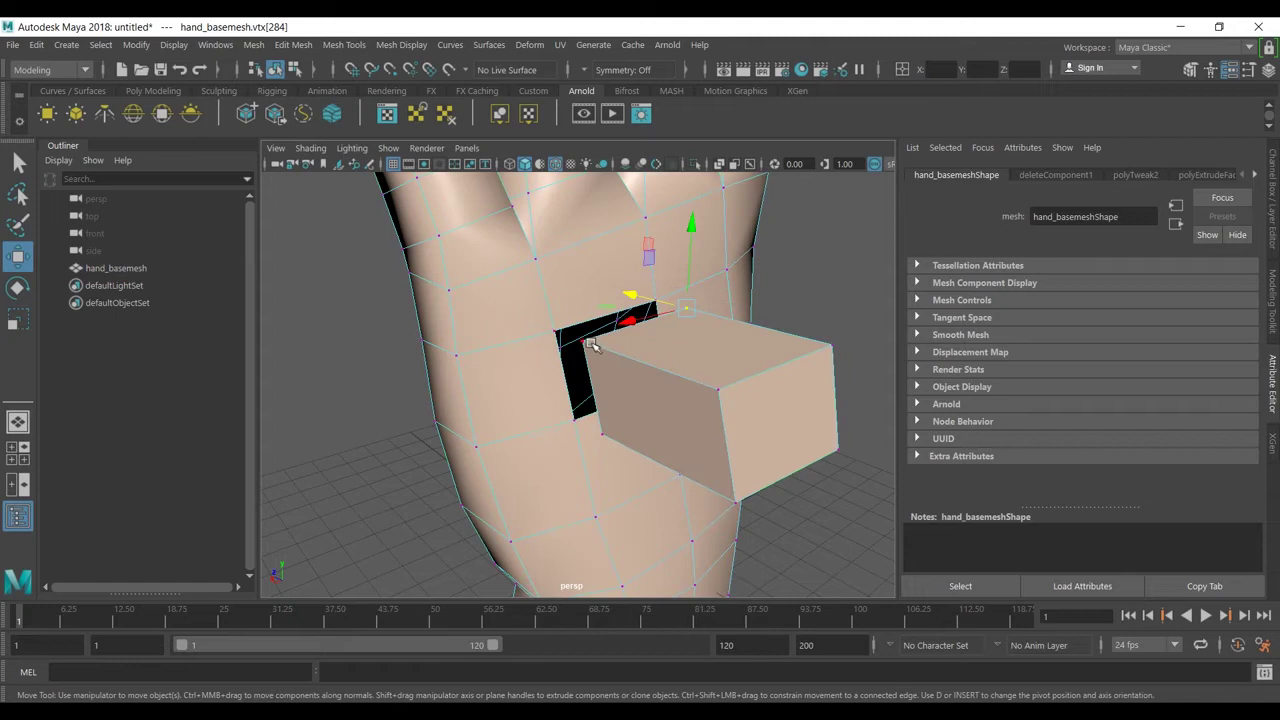
click(586, 342)
scroll(578, 350, up, 2)
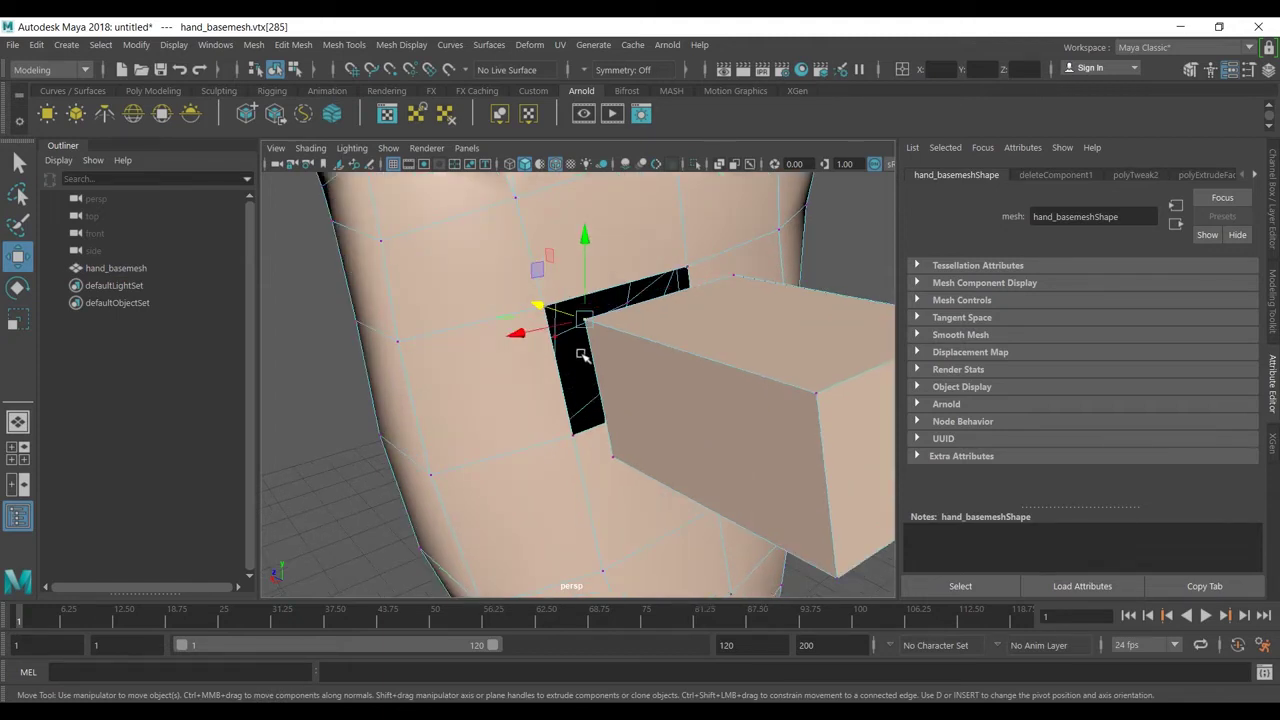
alt+drag(581, 354, 675, 365)
- Try moving two of the hole's corner vertices, undoing each move
drag(630, 318, 570, 302)
key(ctrl+z)
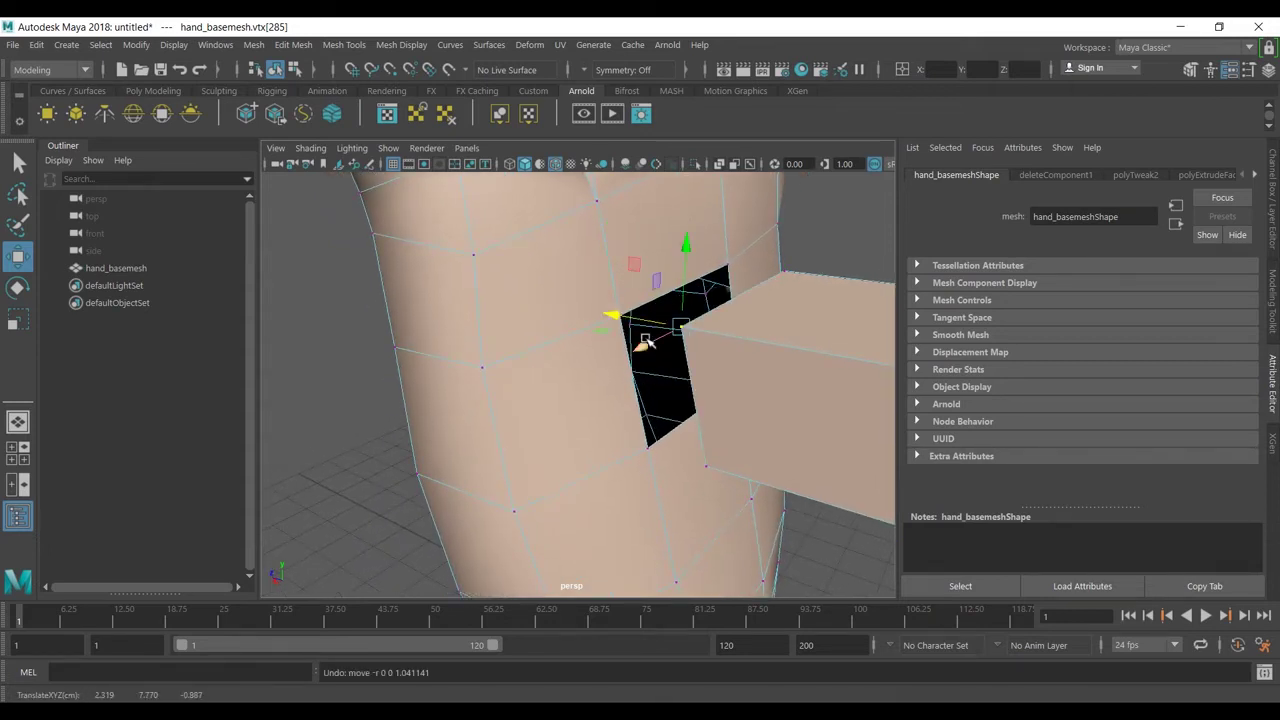
click(568, 365)
click(620, 316)
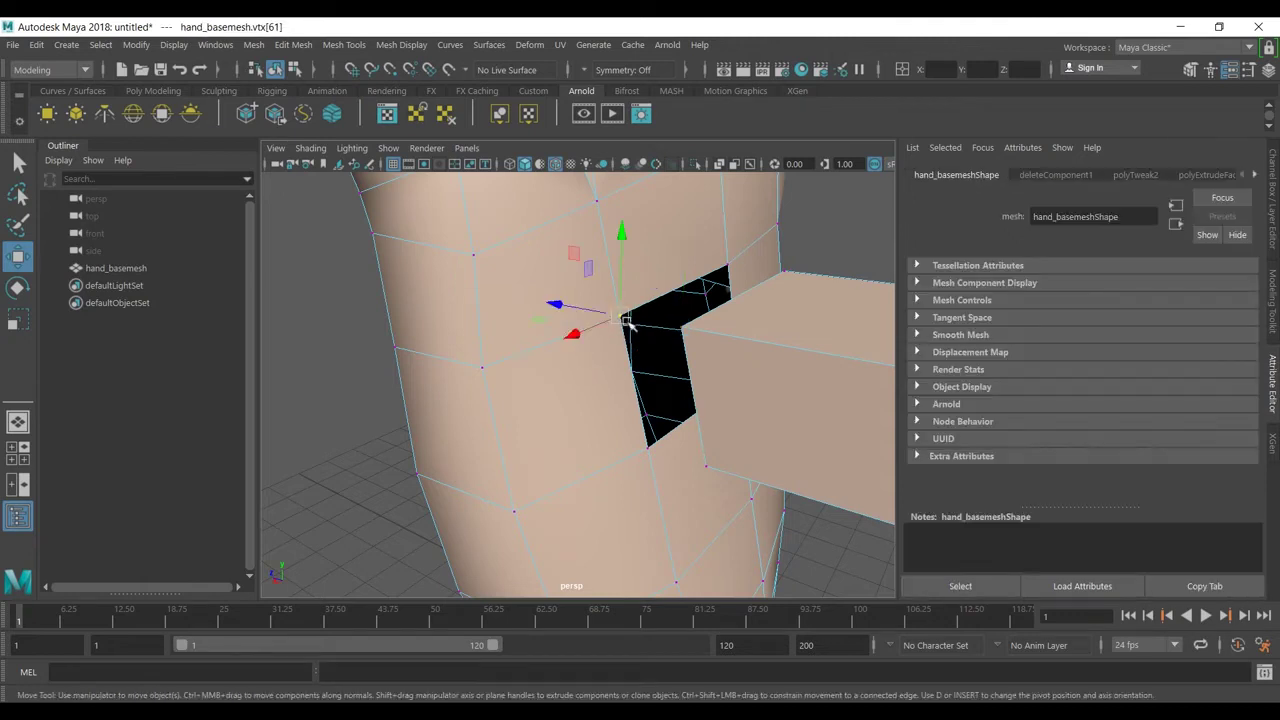
drag(600, 312, 660, 330)
key(ctrl+z)
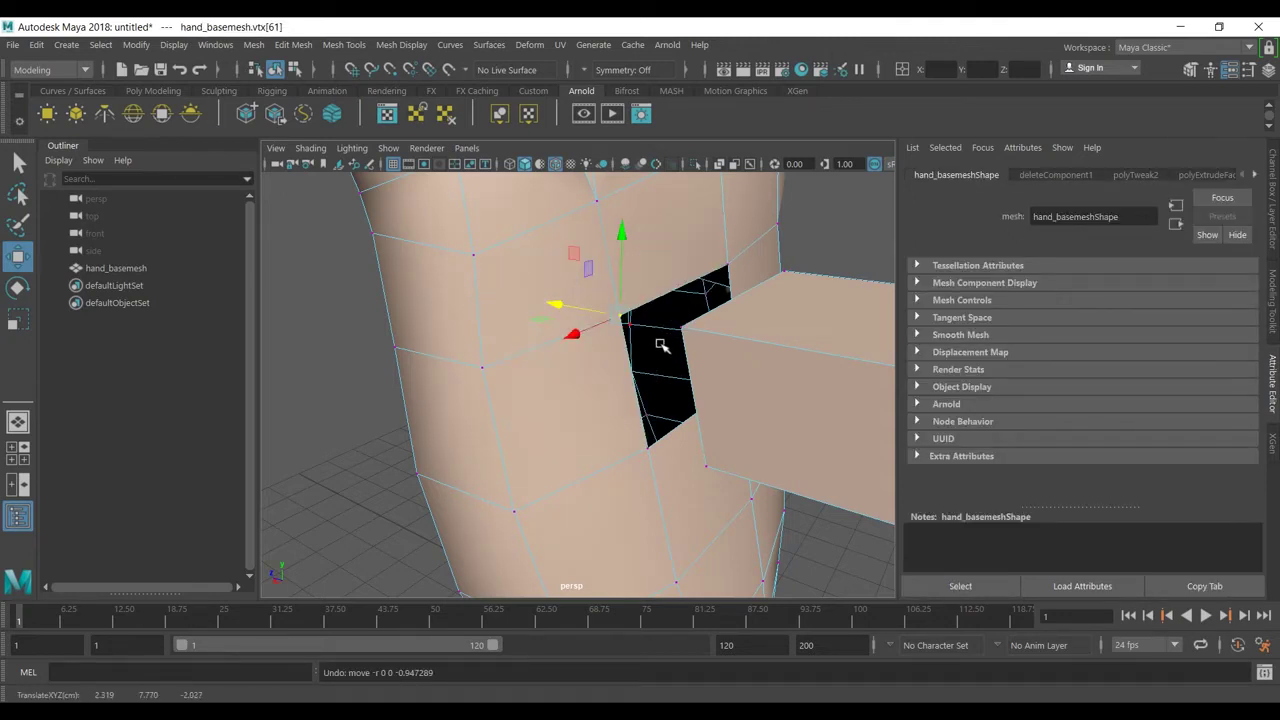
- Vertex-snap the hole's upper corner vertex vtx[285] onto its neighbouring vertex
click(679, 329)
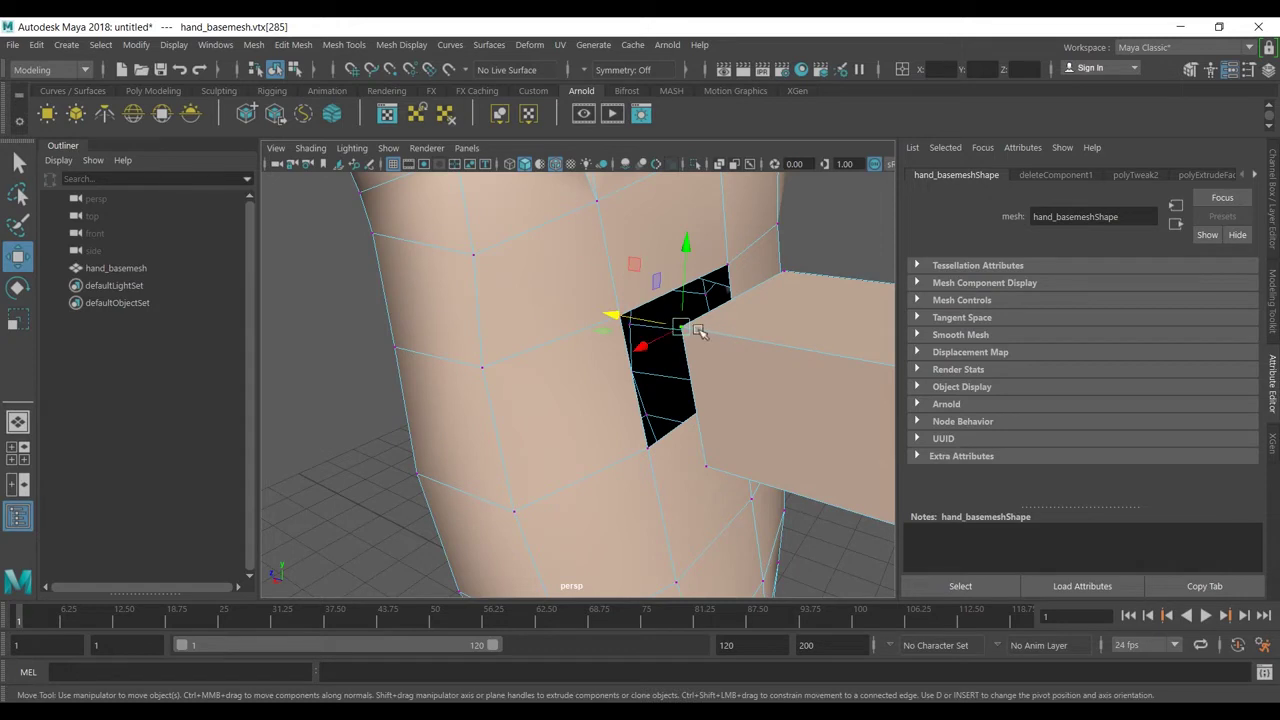
key(v)
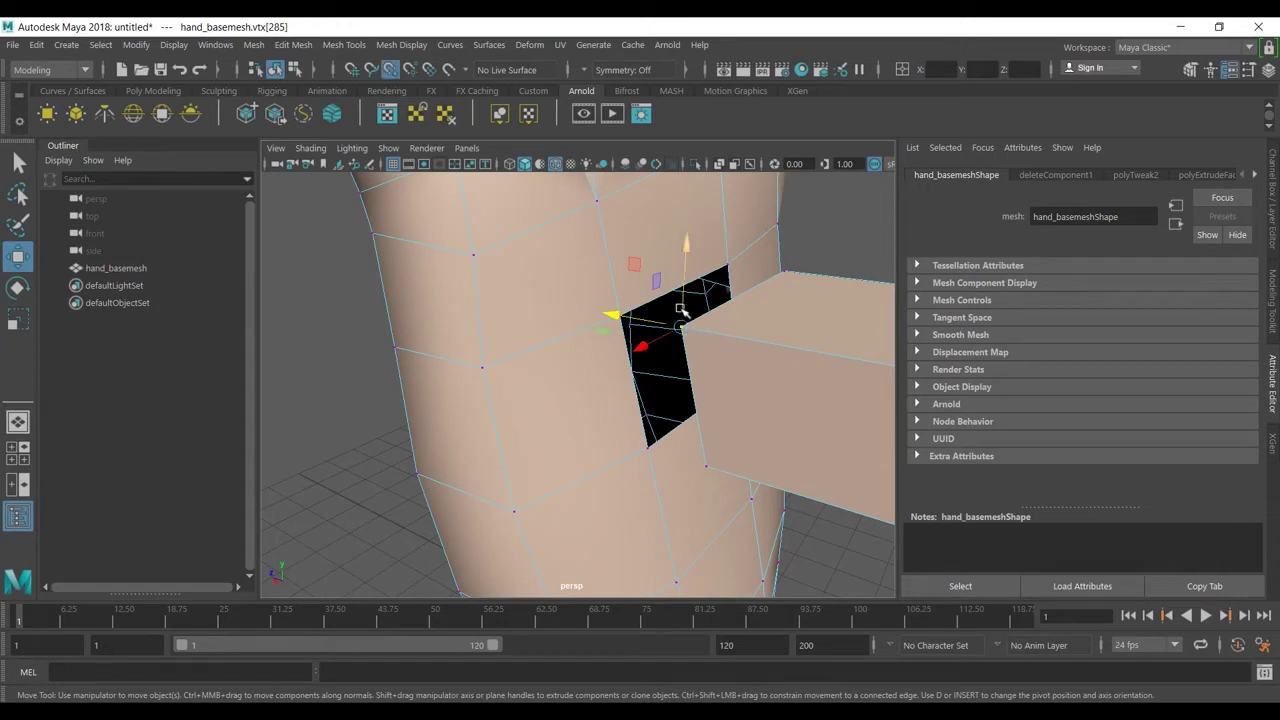
drag(680, 312, 560, 313)
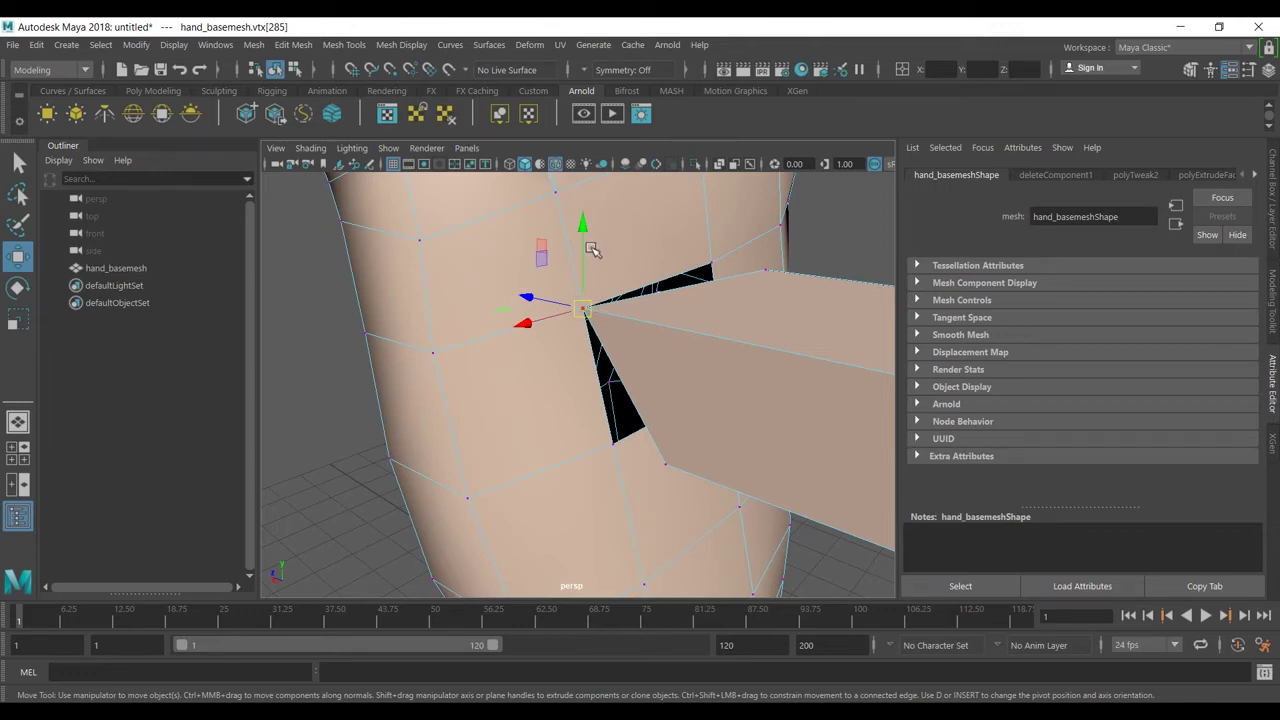
- Vertex-snap the hole's lower tip vertex onto its neighbour and show the Poly Modeling shelf
click(618, 443)
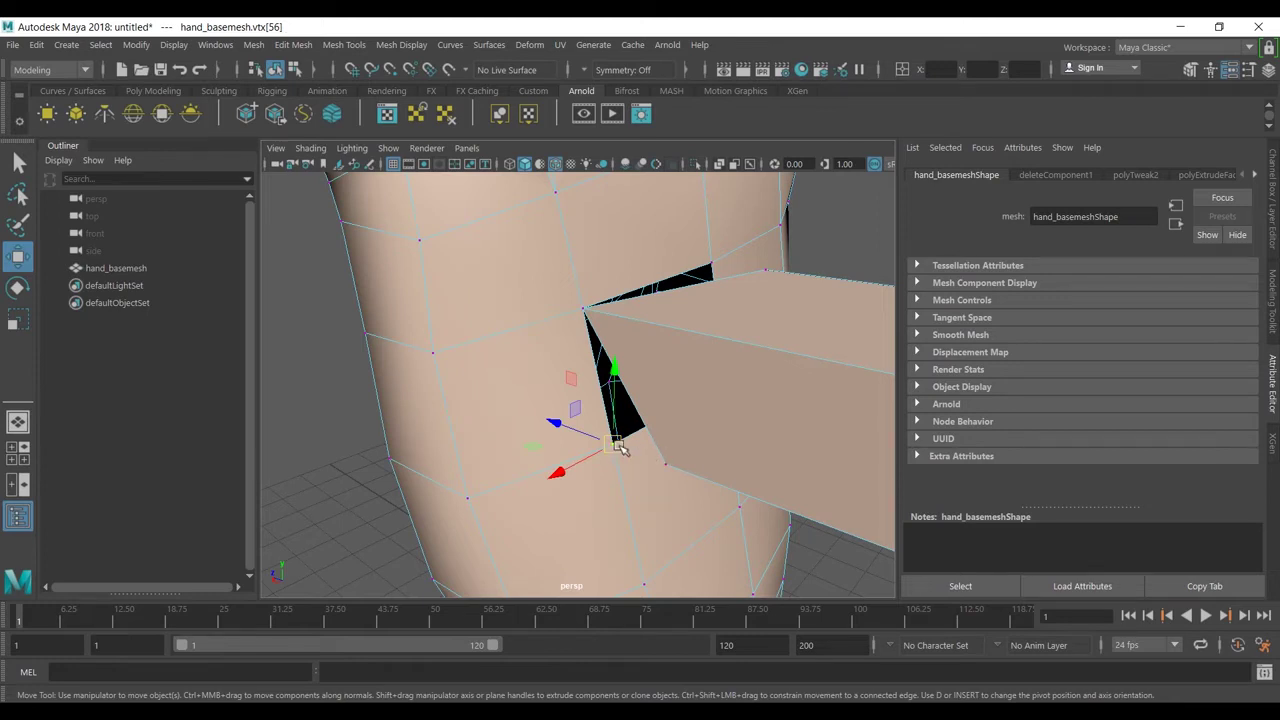
key(v)
drag(615, 445, 560, 463)
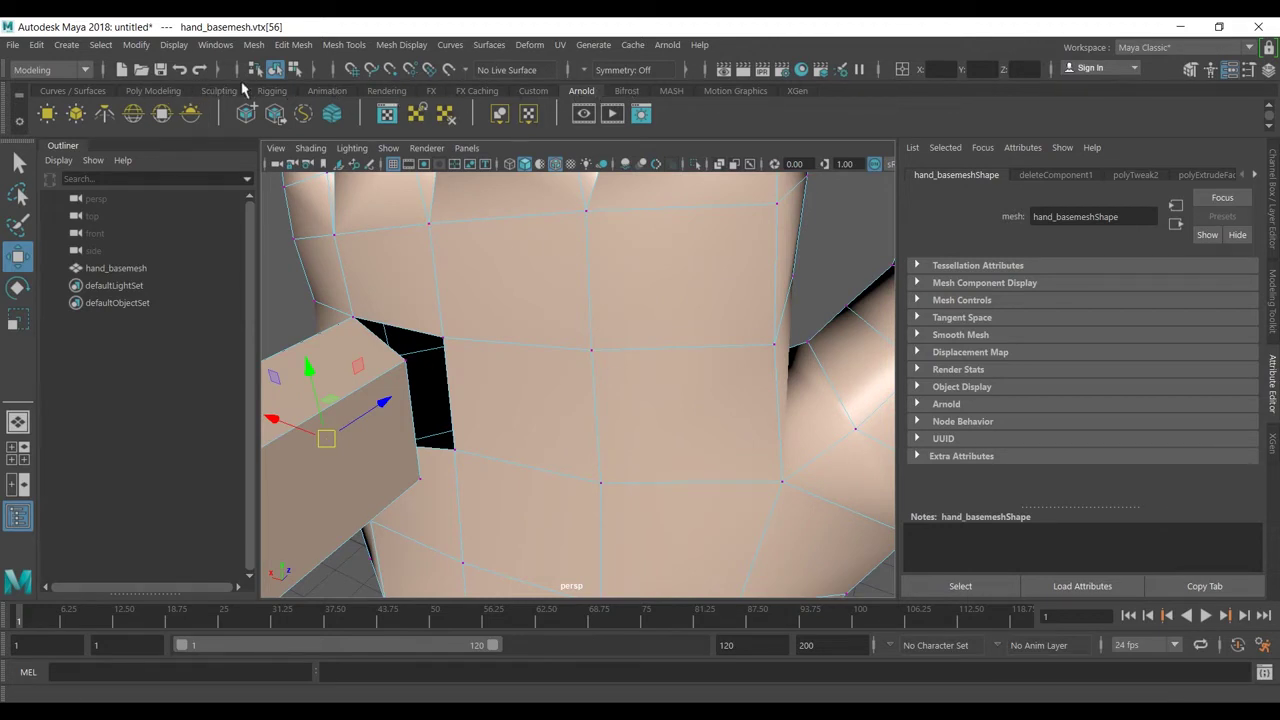
click(155, 90)
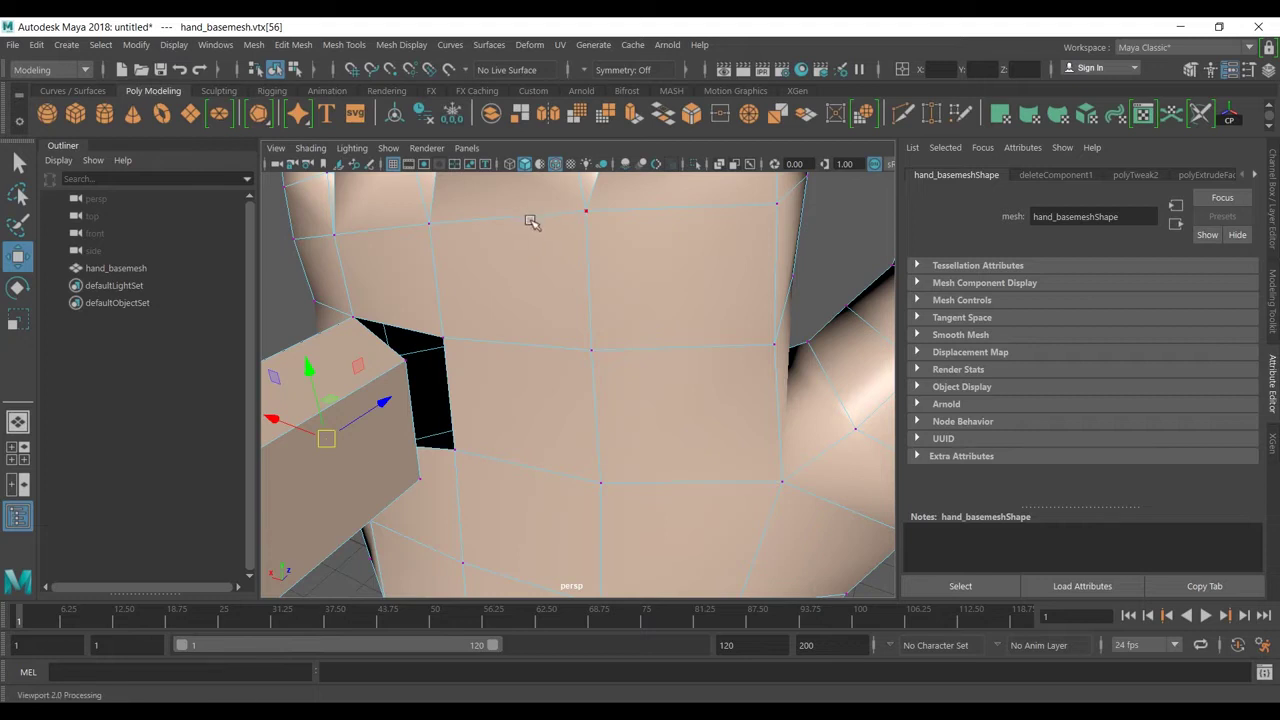
- Merge the gap's bottom corner vertices with Merge To Center
click(400, 364)
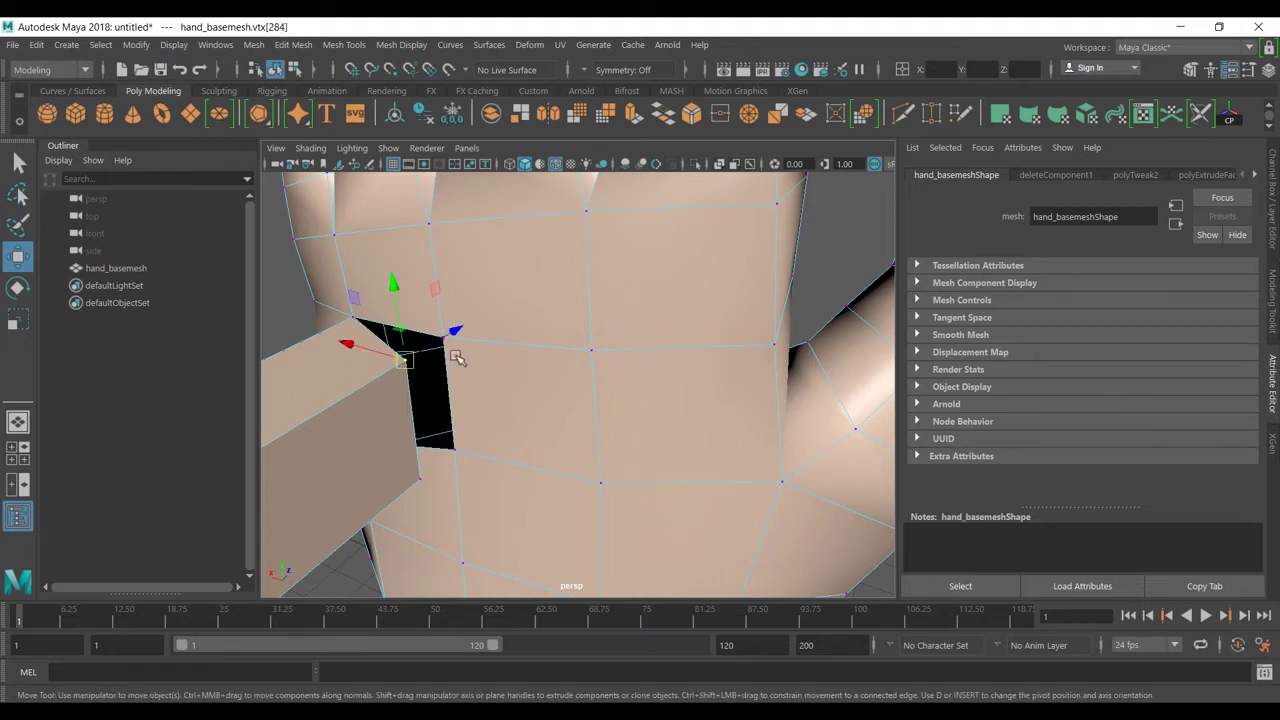
click(452, 453)
middle_drag(420, 483, 497, 456)
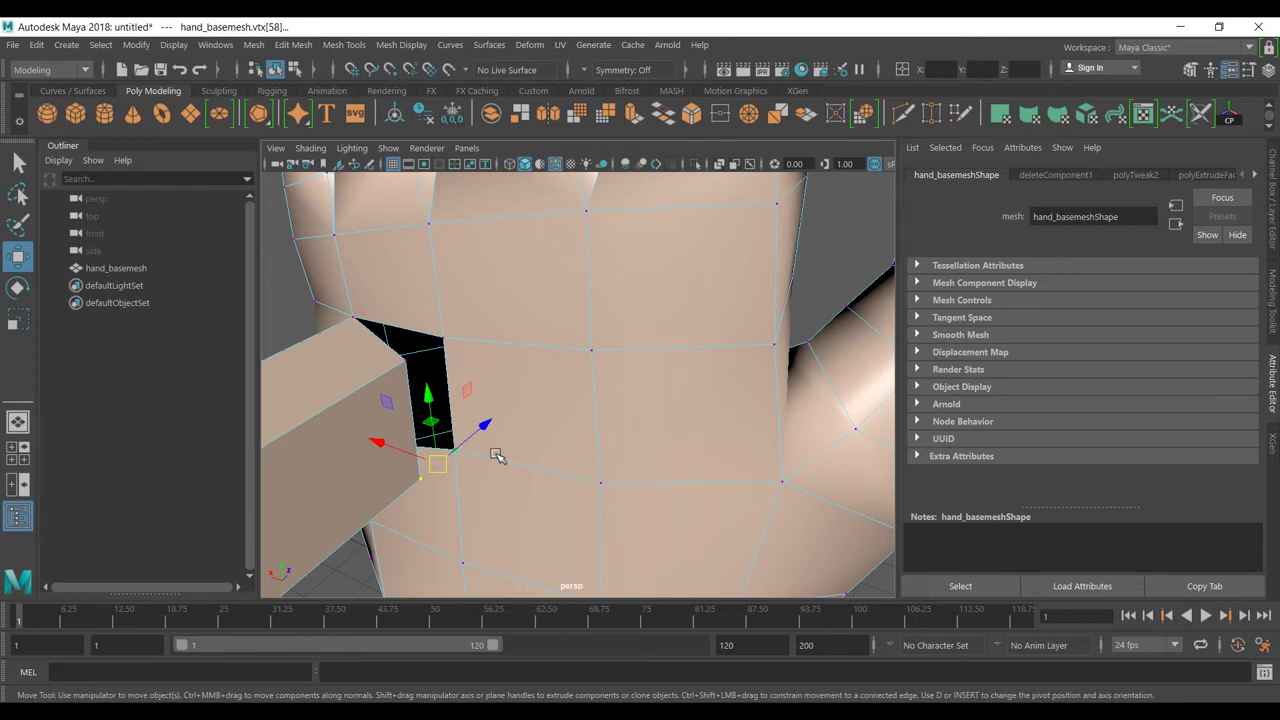
alt+drag(506, 466, 628, 464)
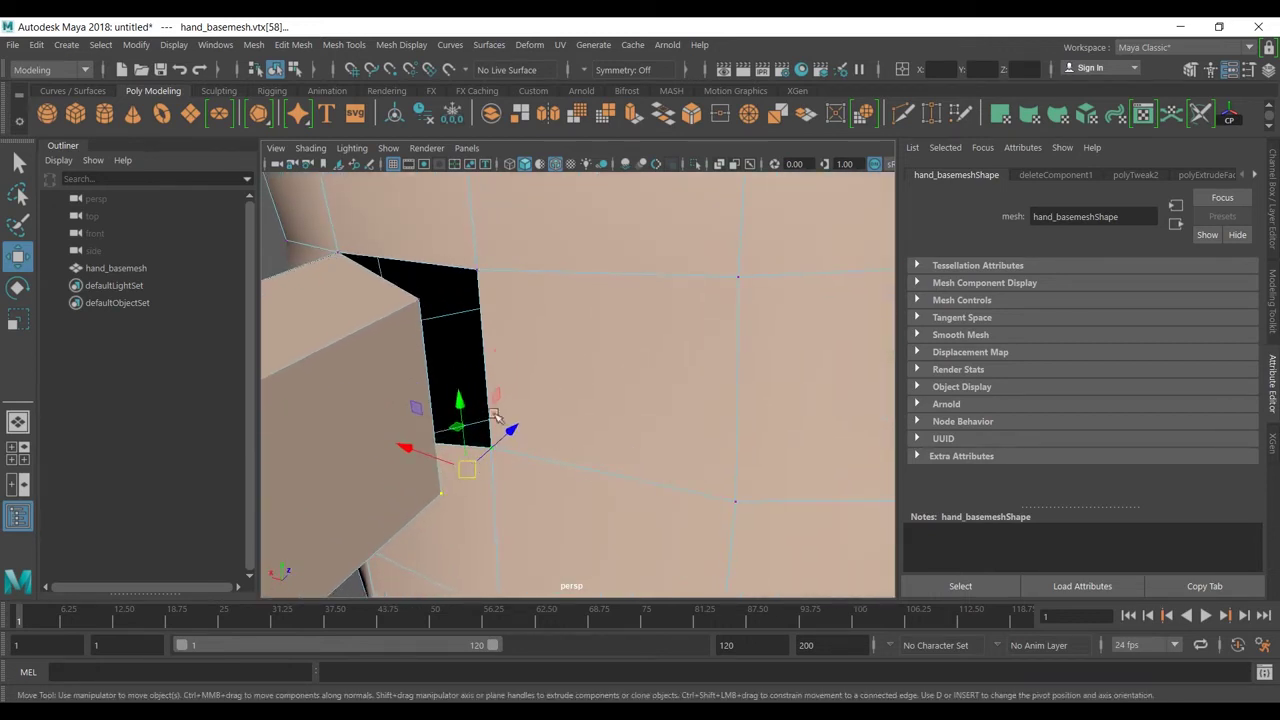
click(752, 118)
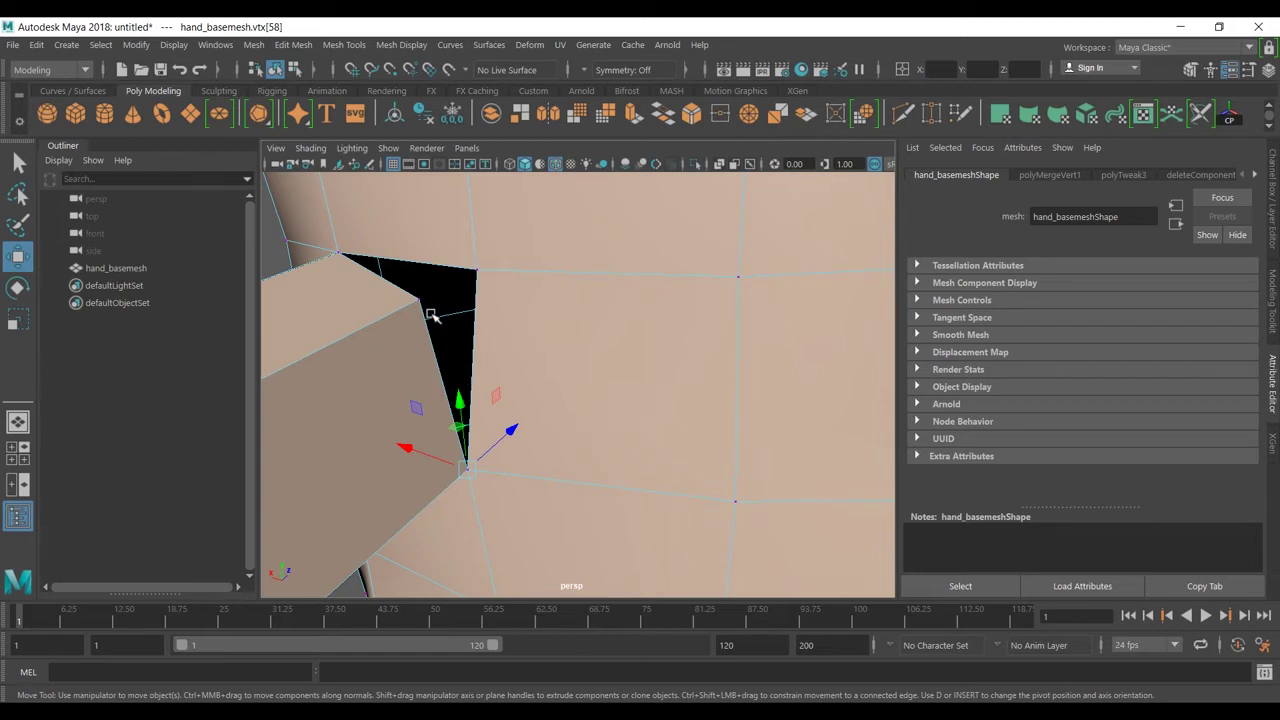
- Merge the gap's top corner vertices with Merge To Center too
click(478, 276)
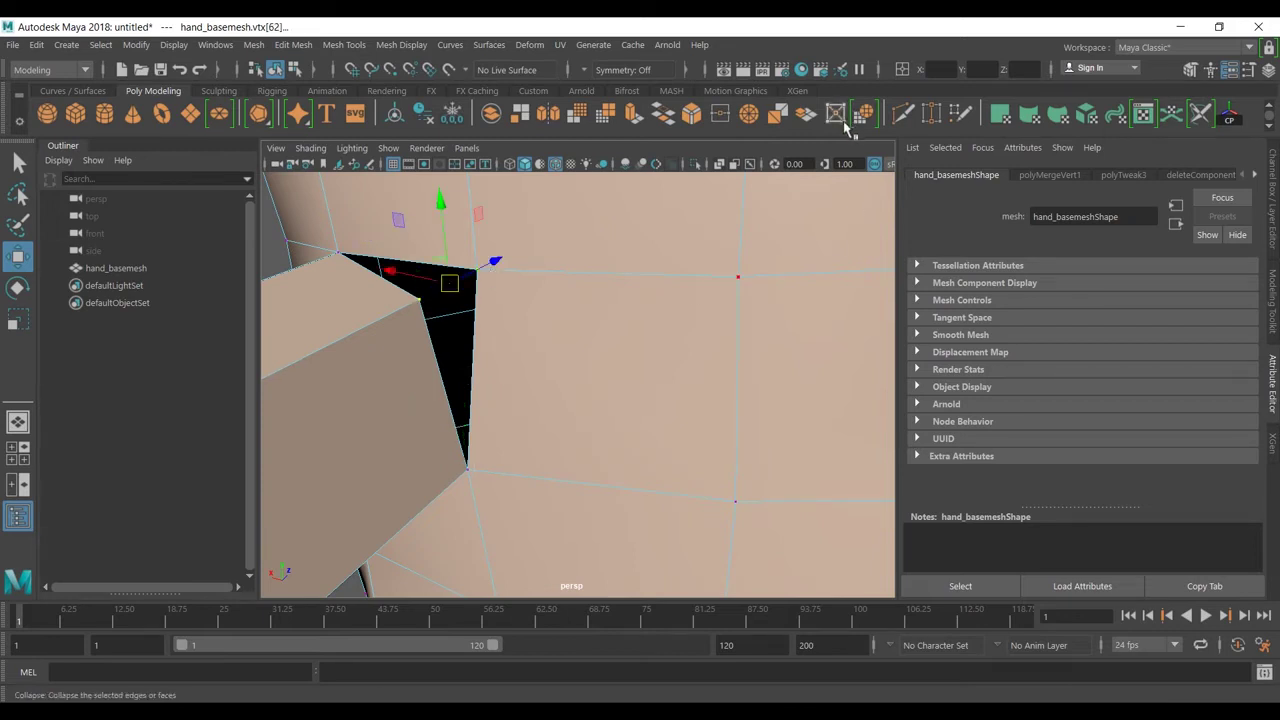
click(752, 118)
scroll(686, 246, down, 3)
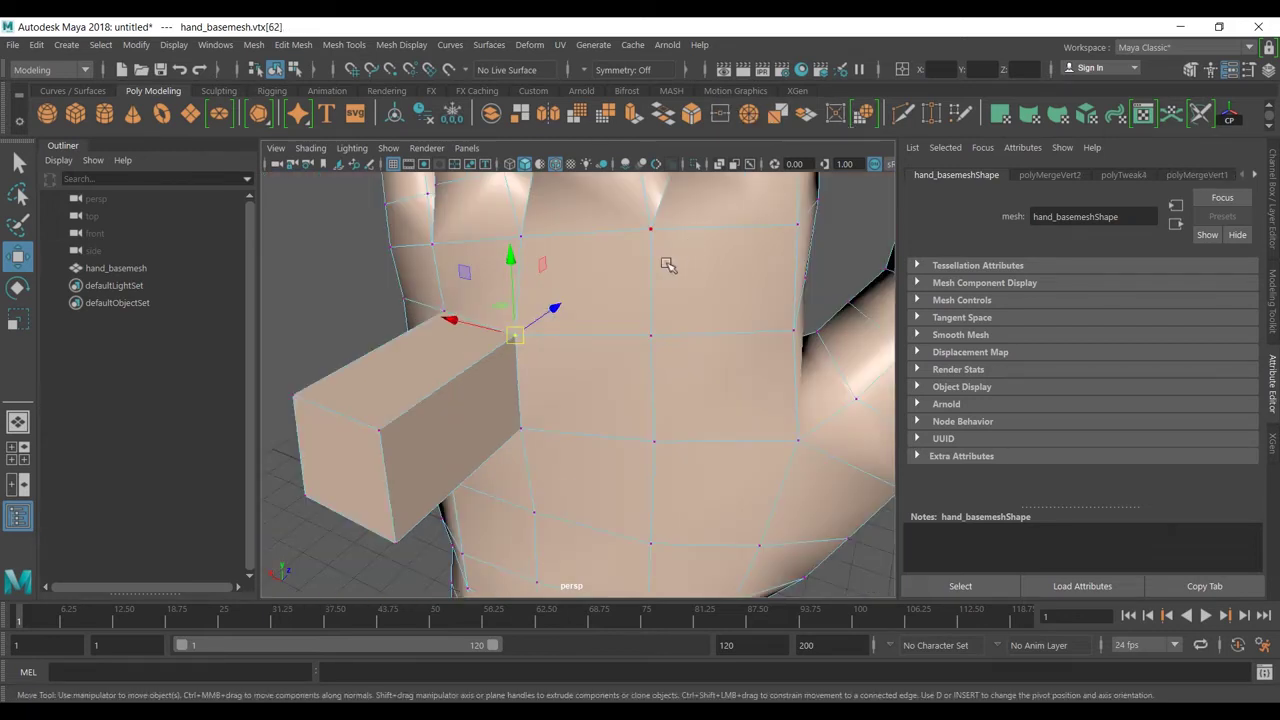
- Turn on smooth preview and orbit around the hand to inspect the box thumb
key(3)
scroll(668, 265, down, 3)
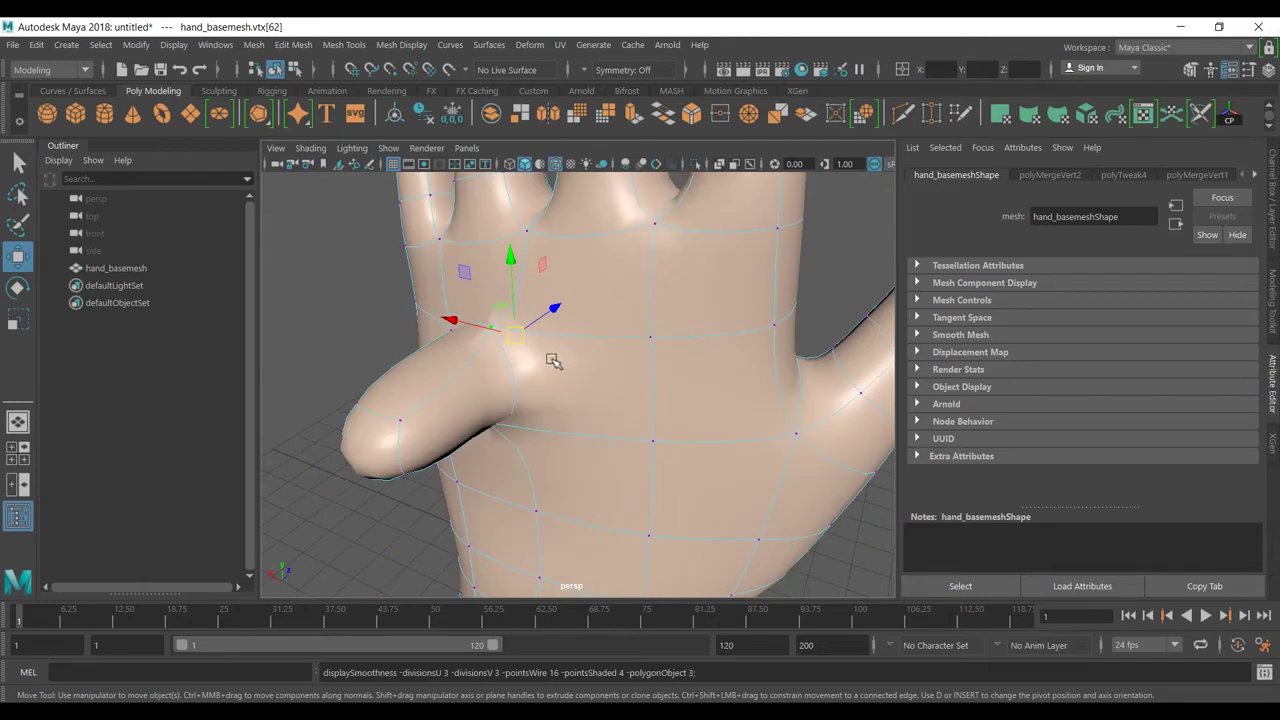
scroll(551, 360, up, 3)
alt+drag(551, 360, 680, 360)
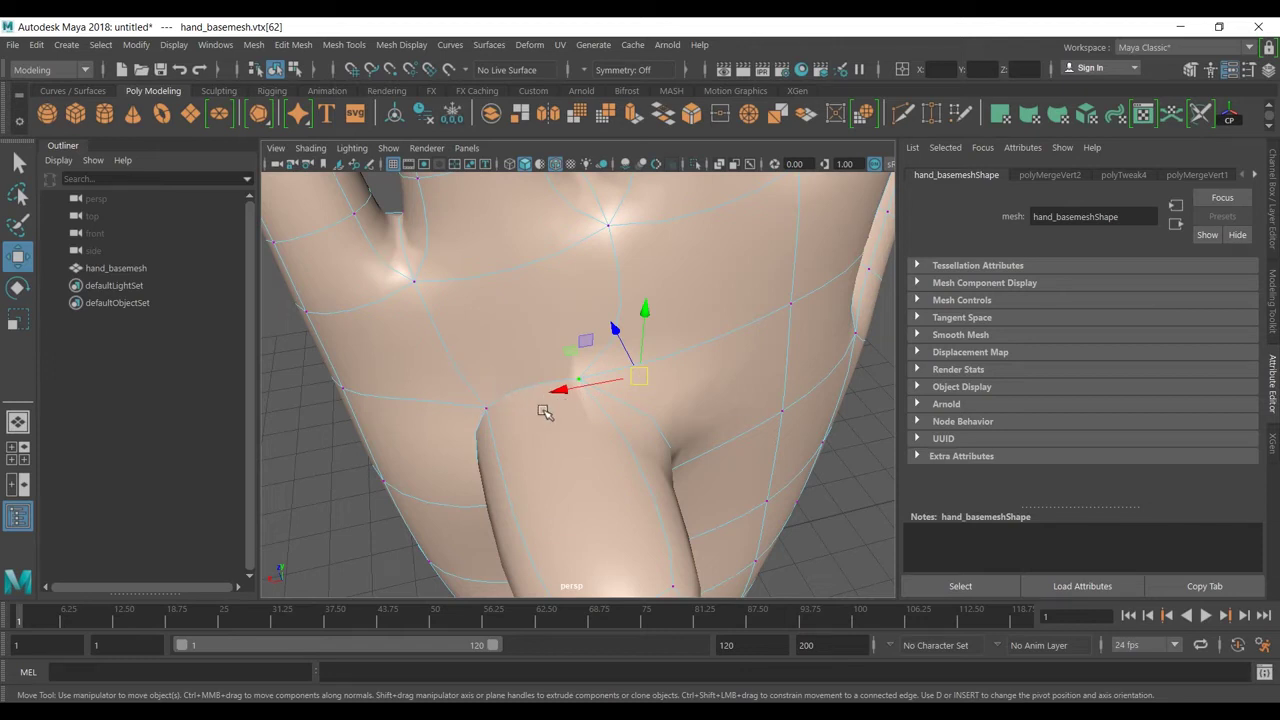
scroll(545, 412, up, 3)
scroll(575, 405, down, 6)
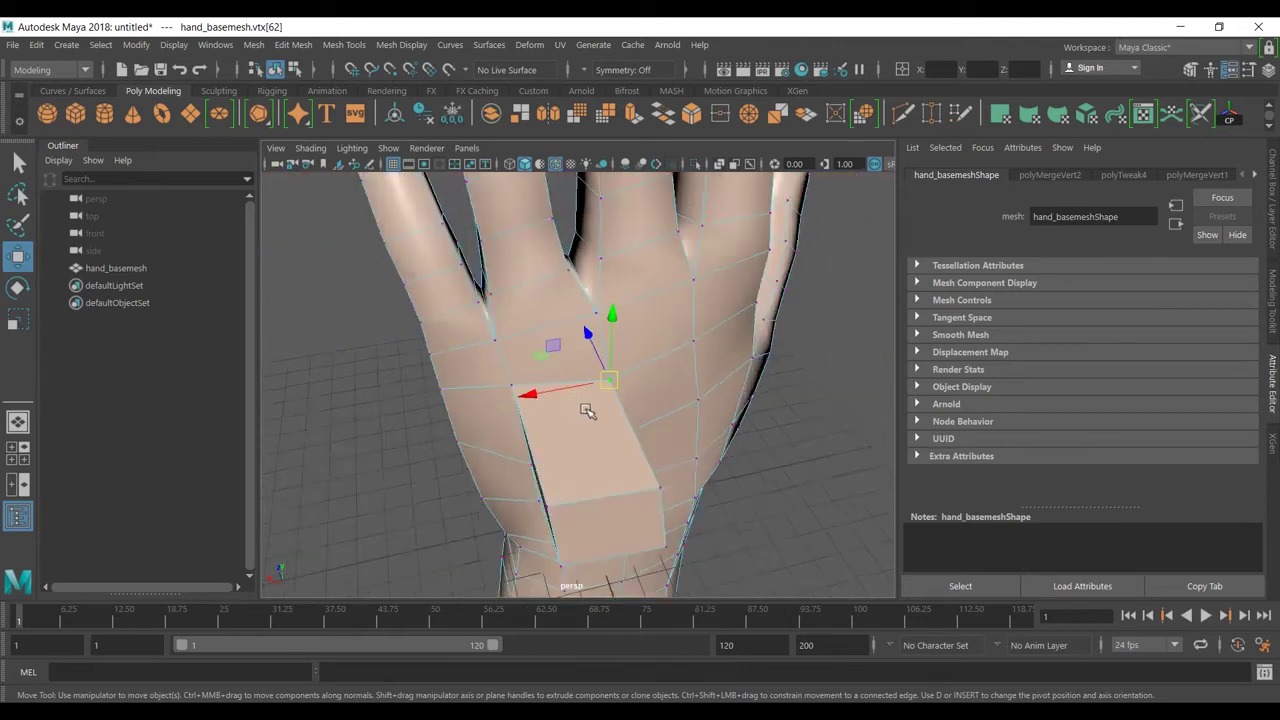
alt+drag(585, 408, 698, 373)
scroll(698, 373, up, 2)
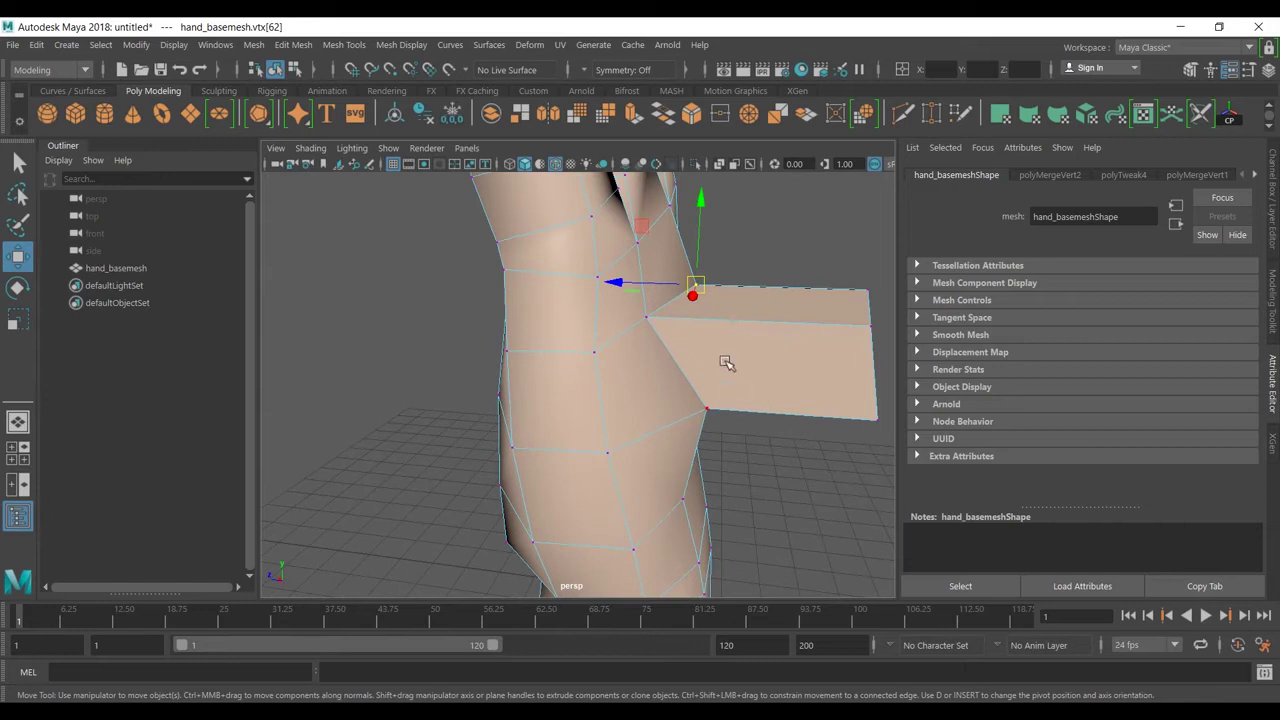
- In vertex mode, marquee-select the vertex at the thumb base and bring up the vertex marking menu
right_drag(727, 360, 656, 228)
drag(627, 306, 537, 433)
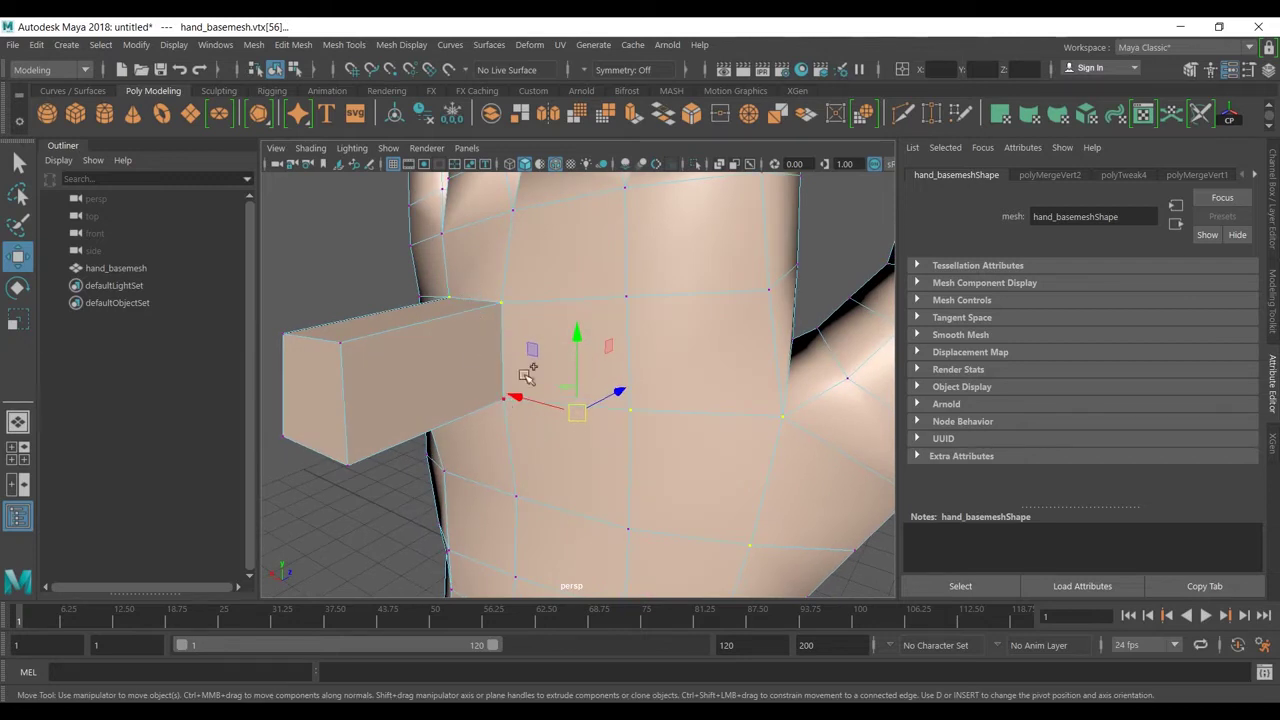
drag(467, 381, 504, 411)
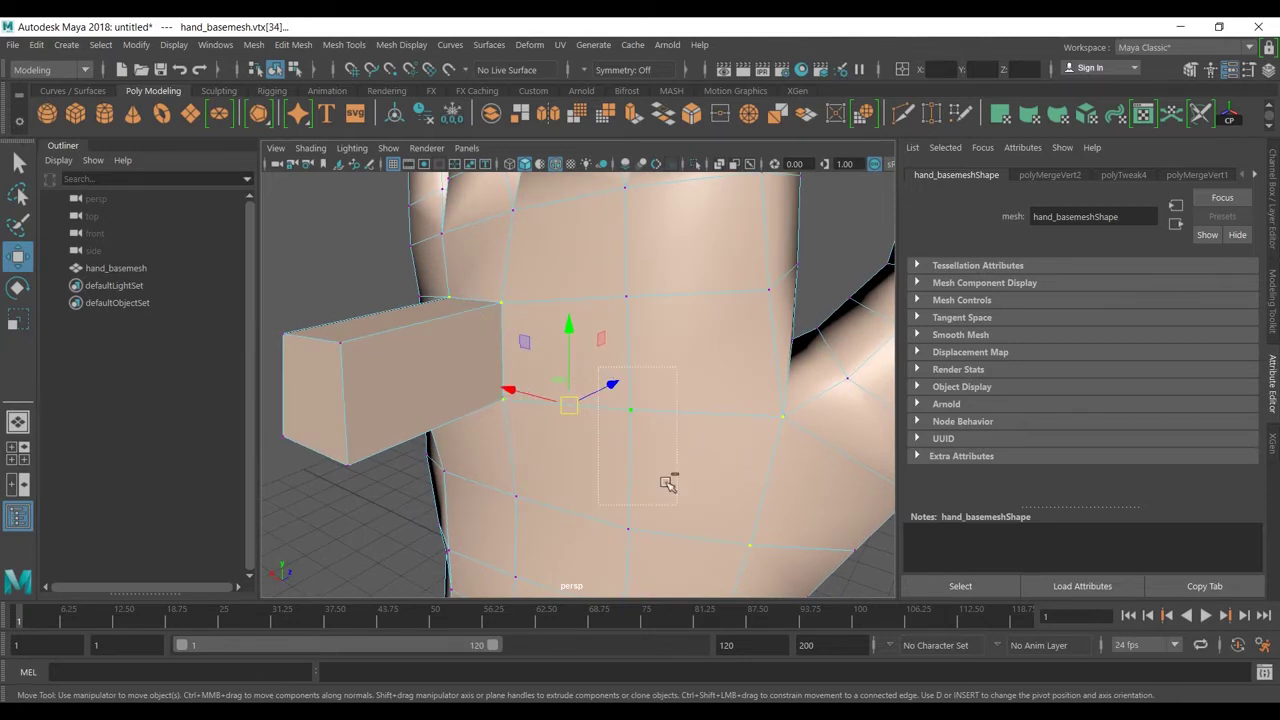
alt+drag(606, 374, 521, 441)
alt+drag(628, 451, 597, 466)
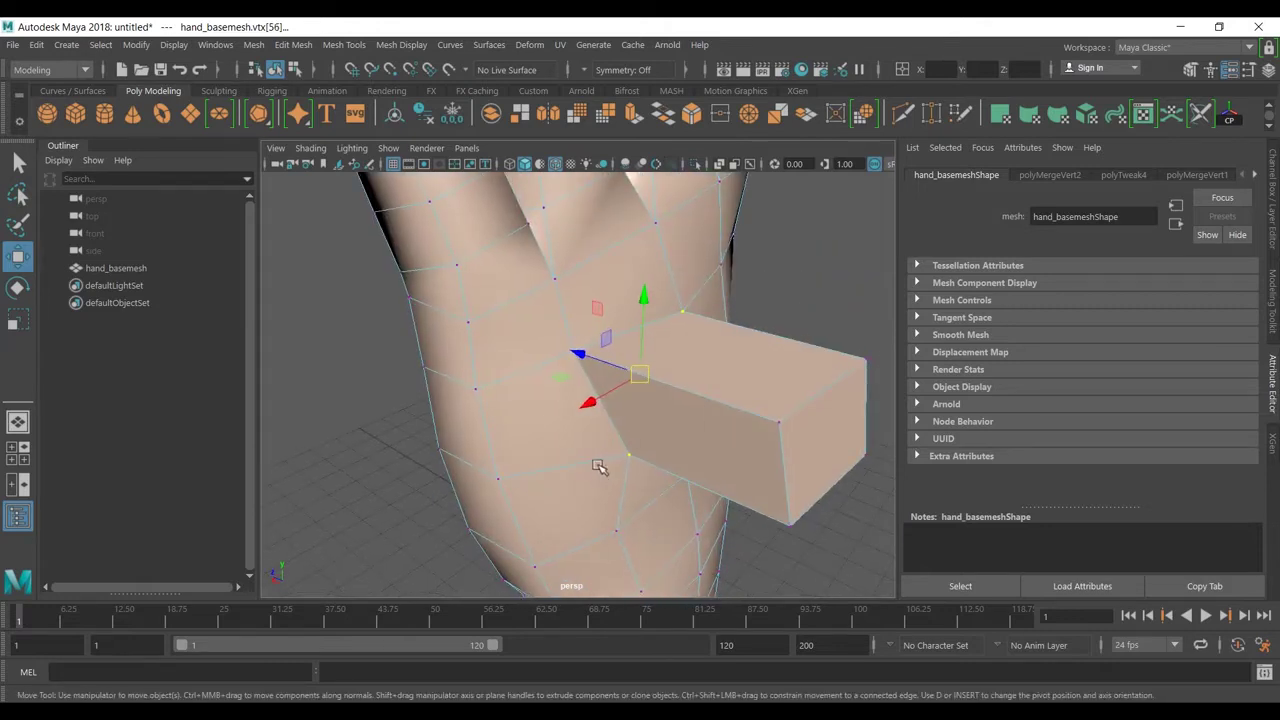
shift+right_click(595, 345)
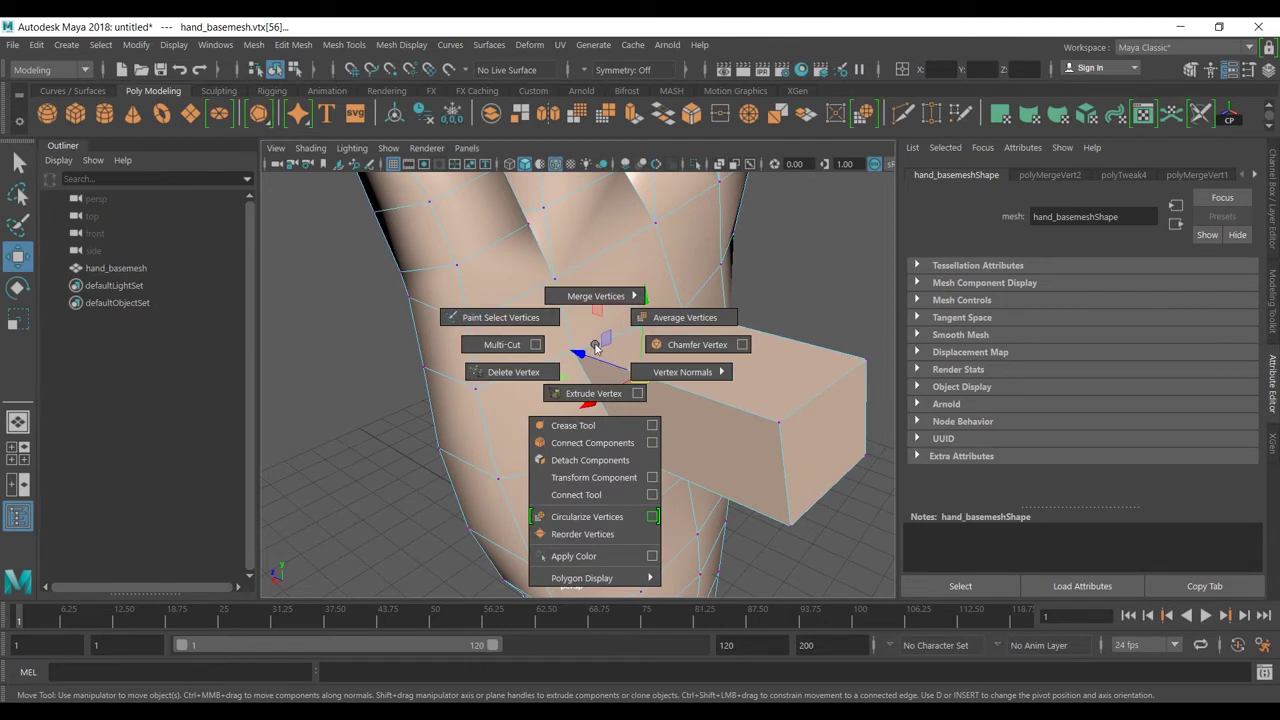
- Merge the selected vertices at 0.001 threshold, inspect in smooth preview, then undo the merge
shift+right_drag(595, 345, 675, 245)
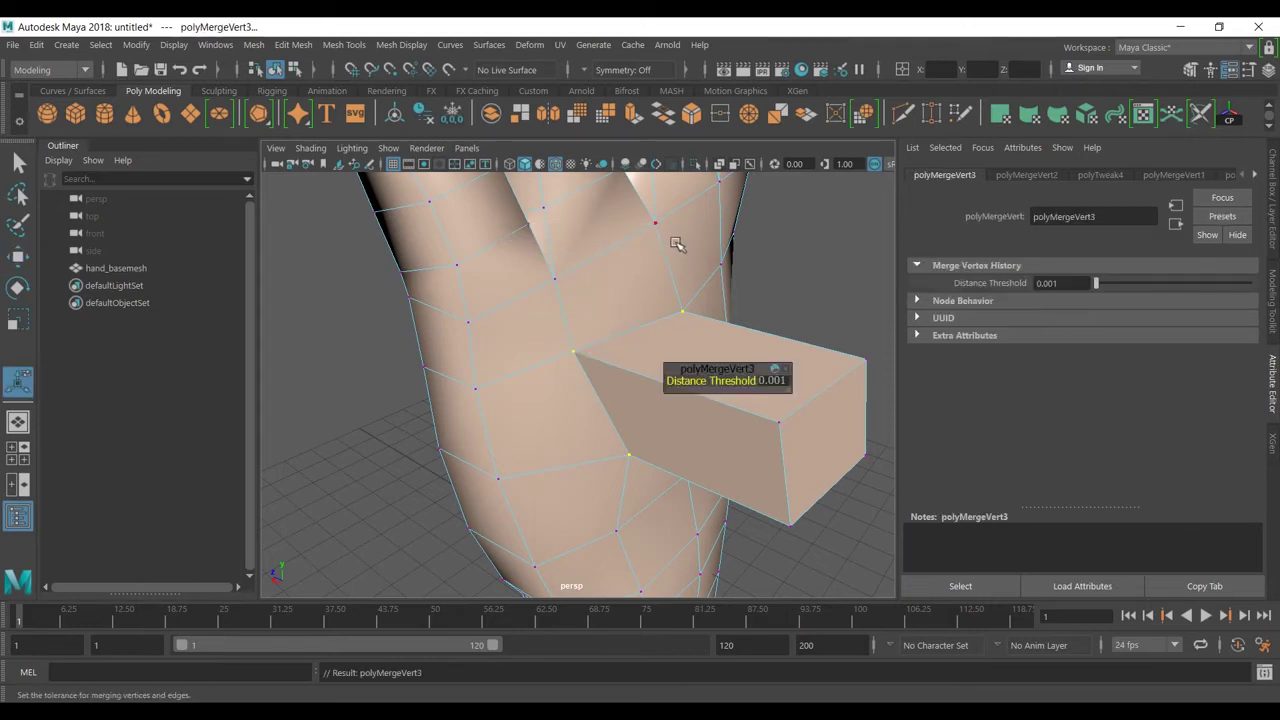
key(3)
alt+drag(625, 477, 597, 451)
key(ctrl+z)
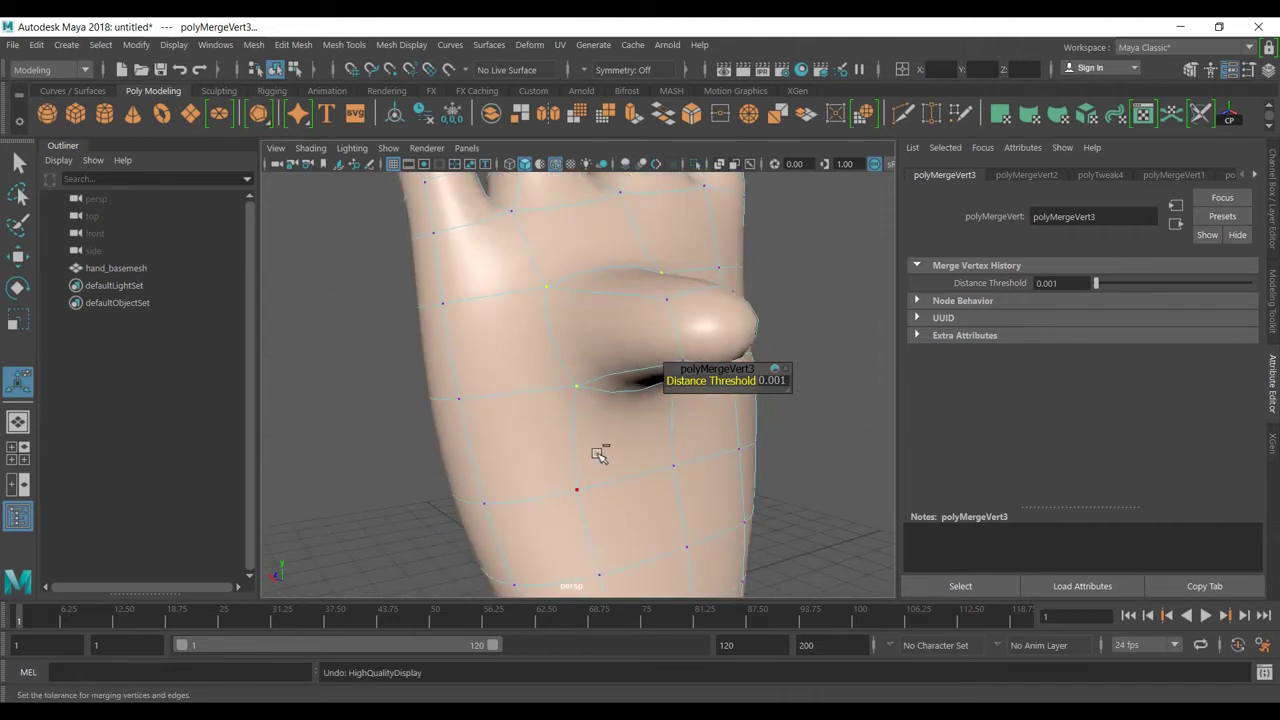
key(ctrl+z)
- Return to faceted object mode, deselect the hand, and try Edit Mesh > Merge with nothing selected
key(1)
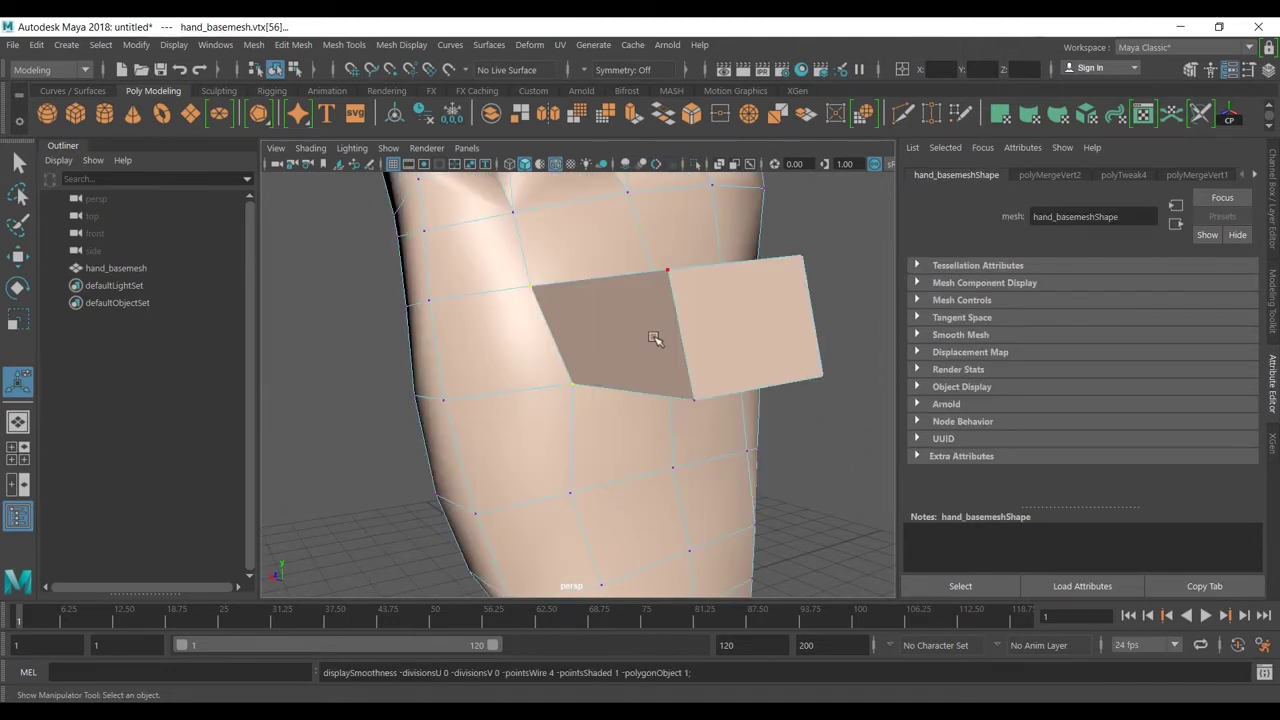
key(q)
key(F8)
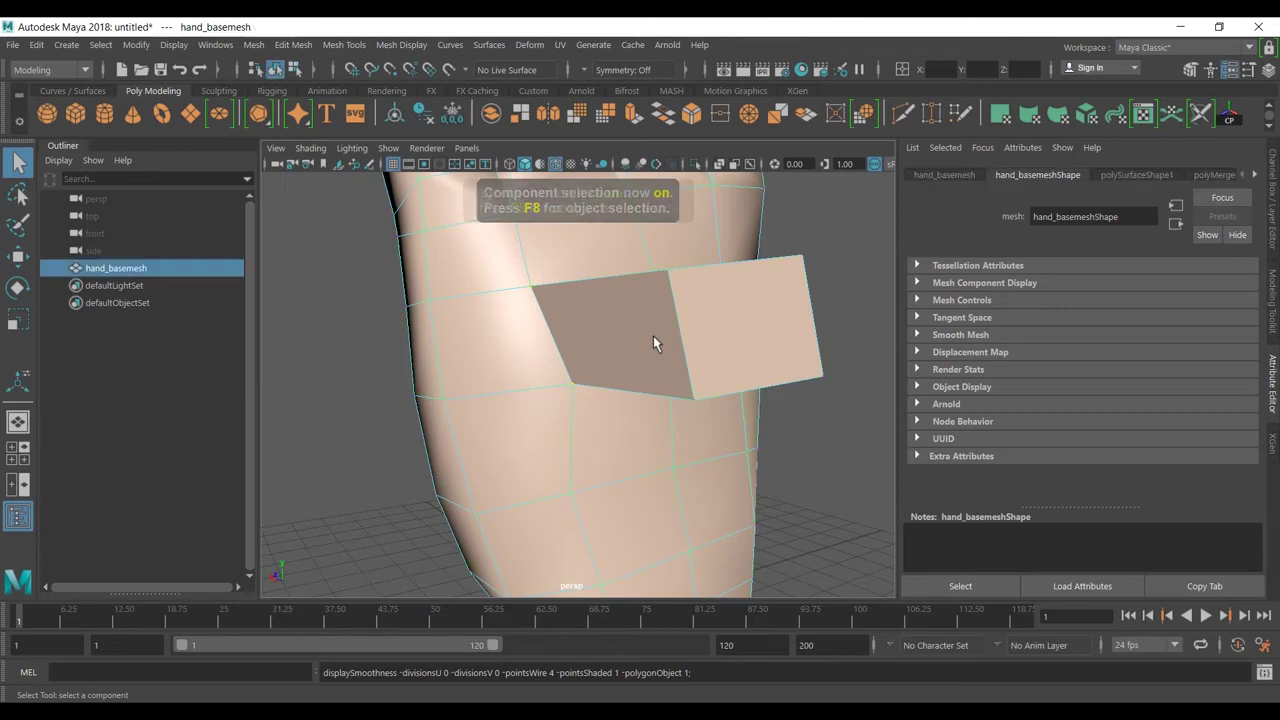
click(380, 422)
scroll(420, 428, down, 5)
scroll(480, 445, up, 3)
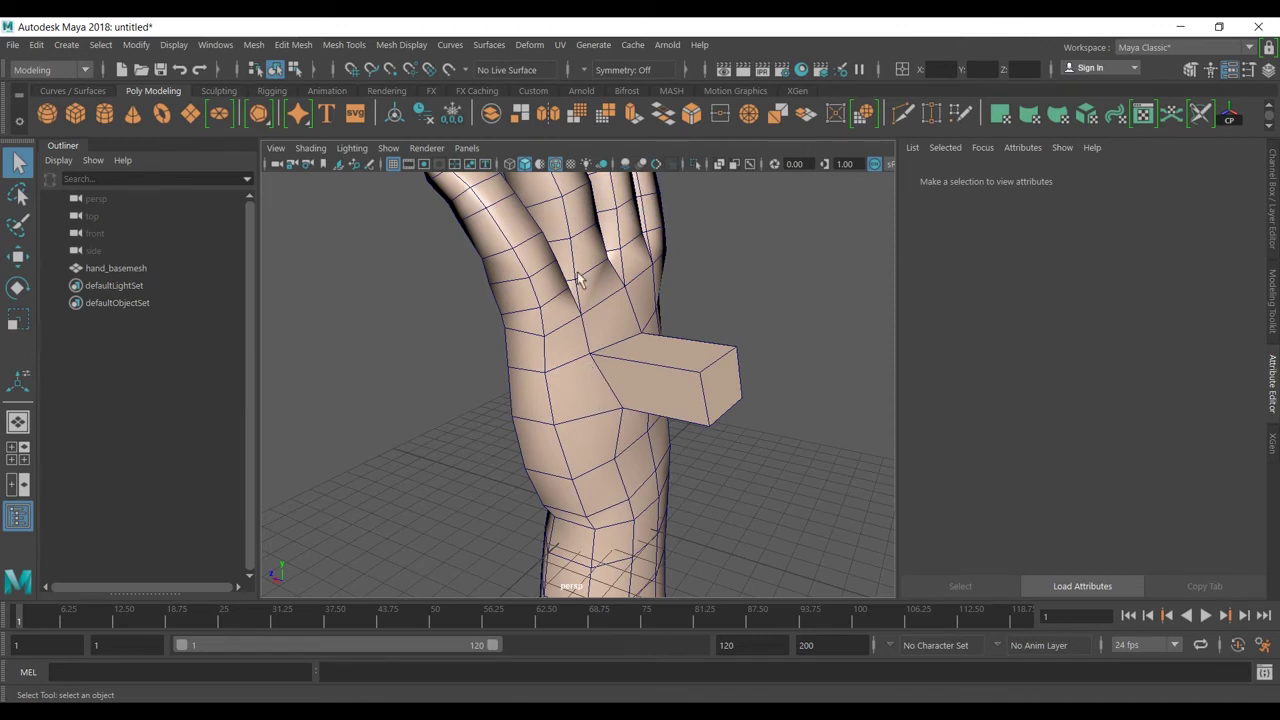
click(386, 50)
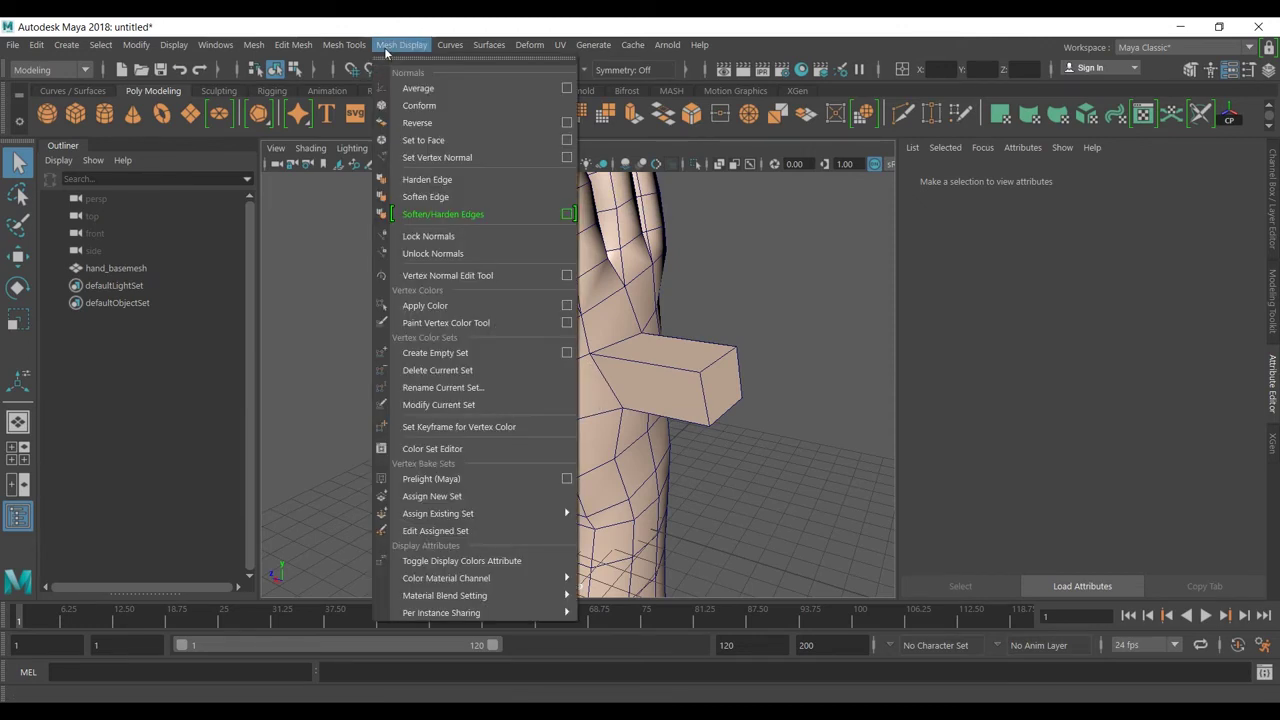
mouse_move(351, 48)
mouse_move(310, 48)
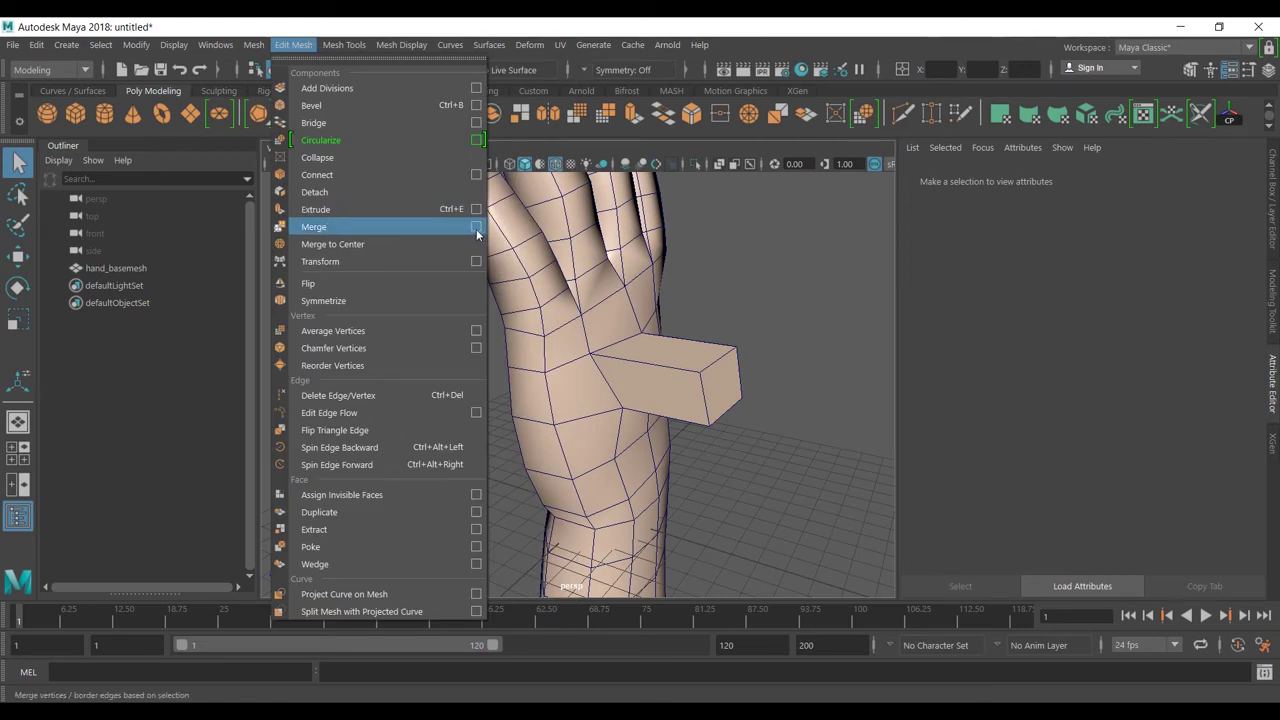
click(444, 227)
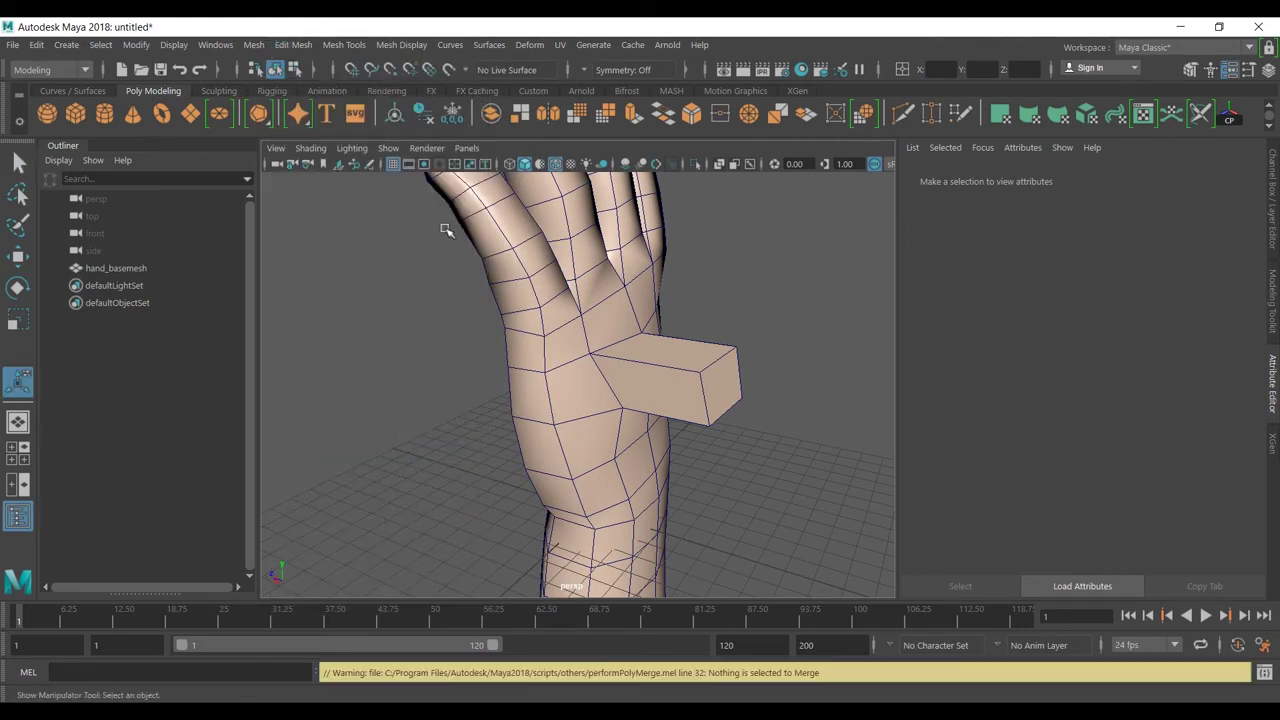
- Select the hand and merge all its vertices via Edit Mesh > Merge at 0.001 threshold
click(580, 358)
key(g)
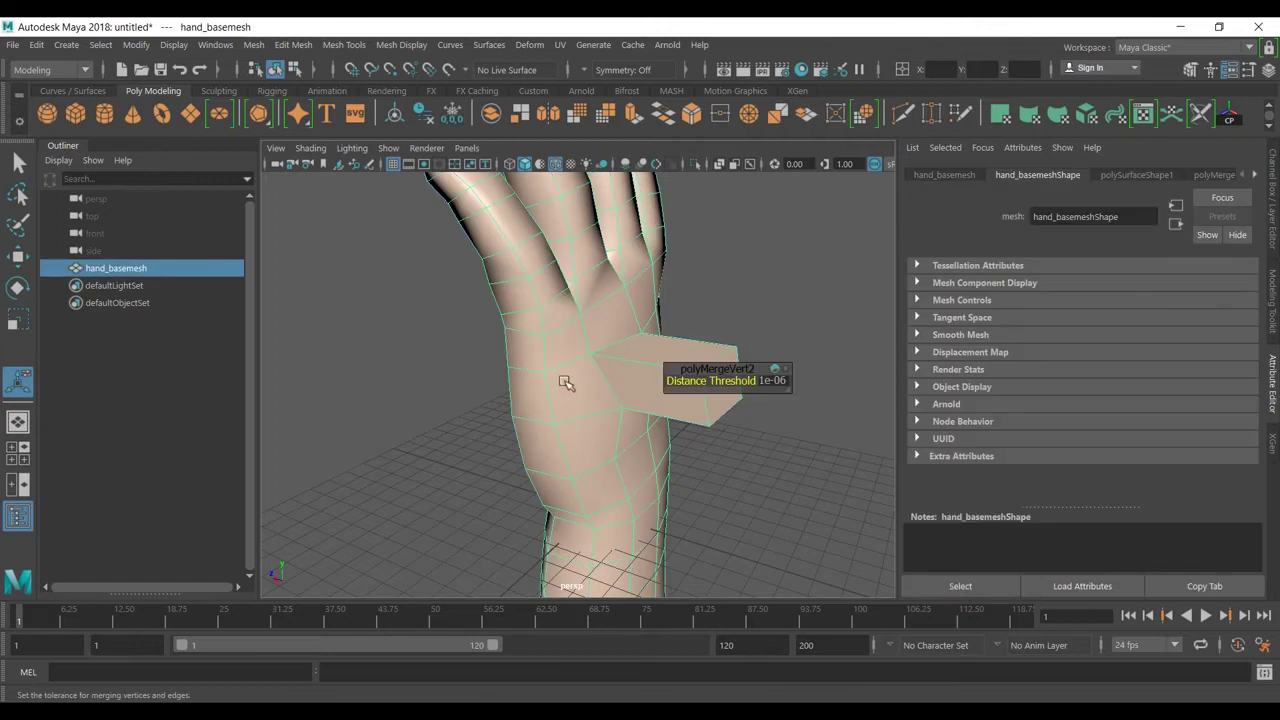
click(358, 46)
mouse_move(285, 46)
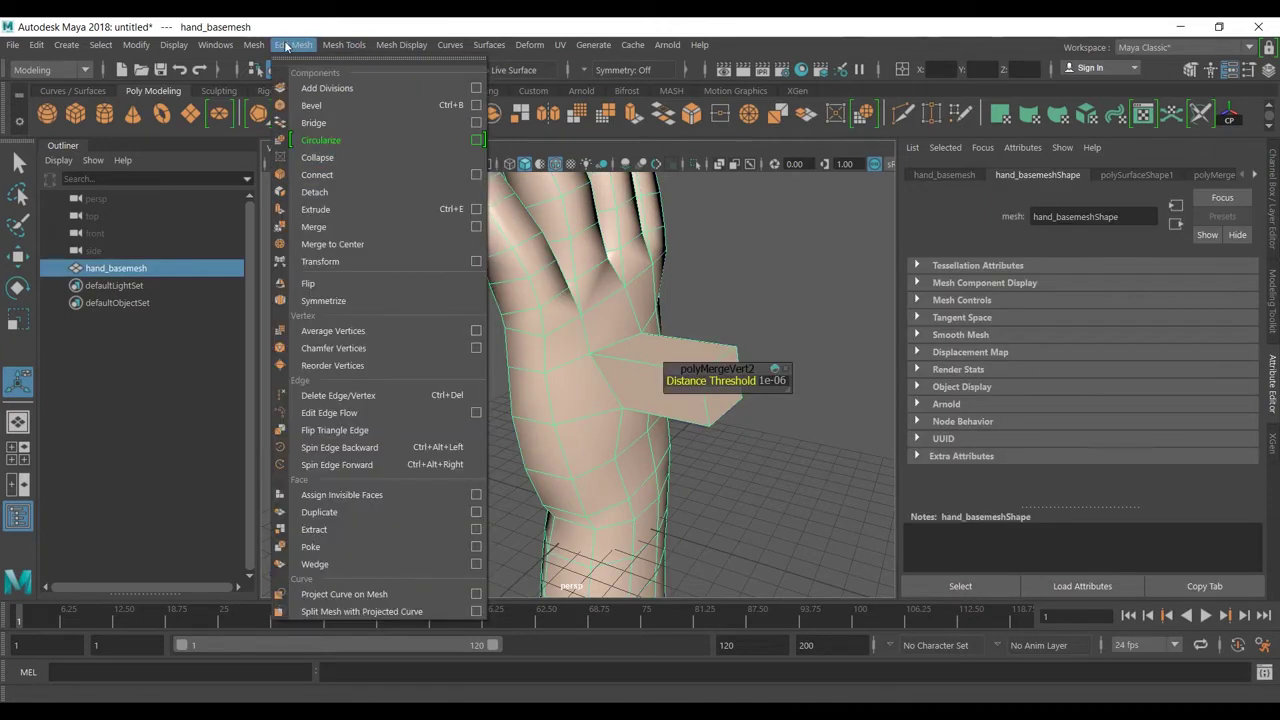
click(333, 226)
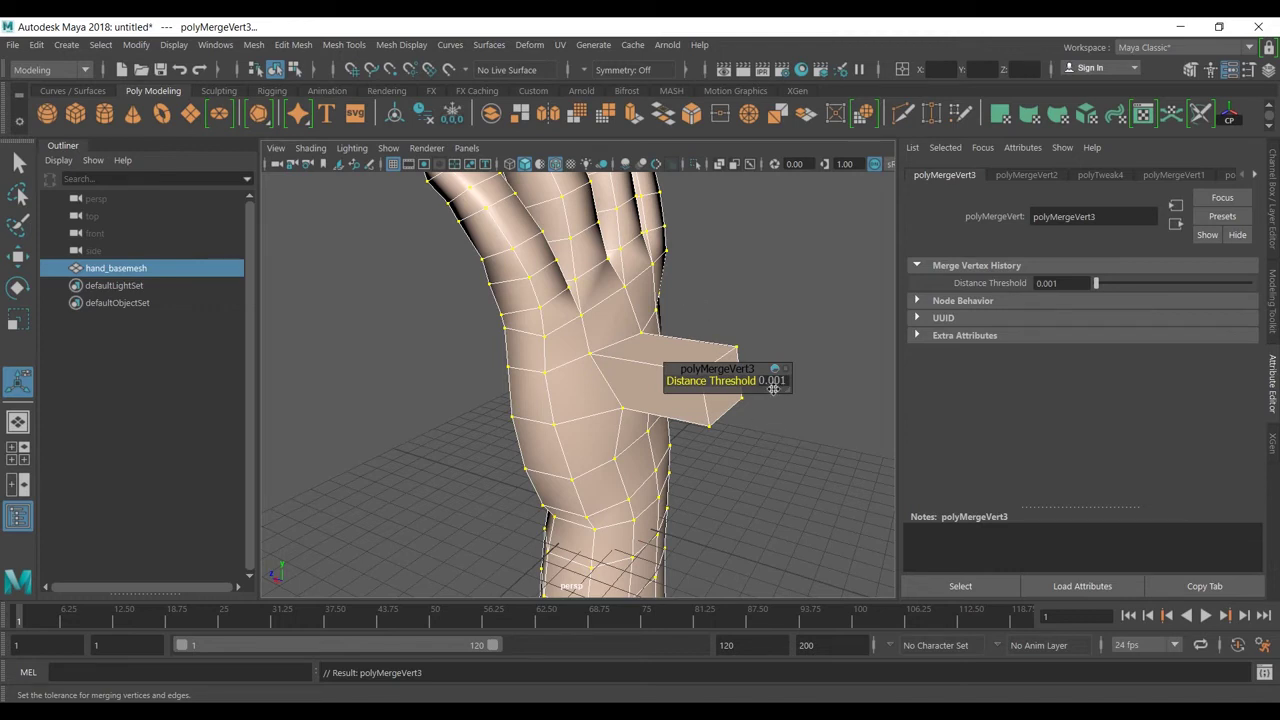
- Reselect hand_basemesh, toggle component mode with F8, and turn smooth preview off
click(767, 283)
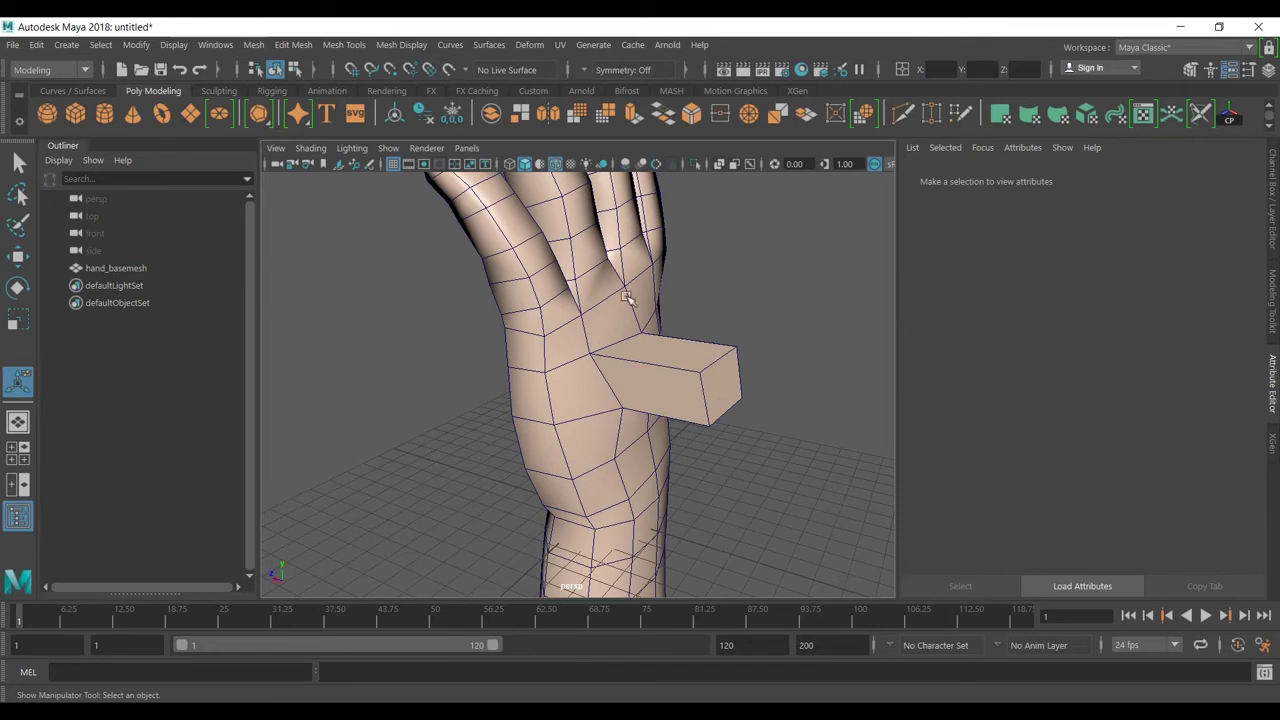
click(606, 351)
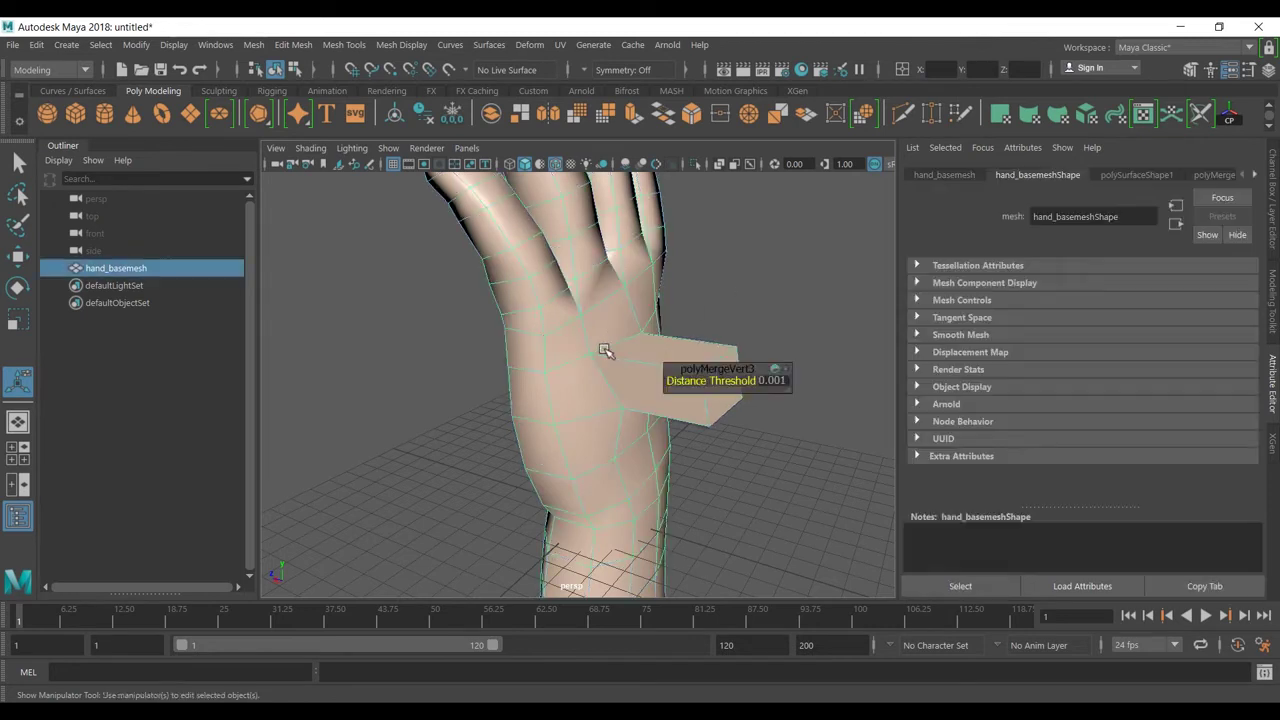
key(F8)
key(F8)
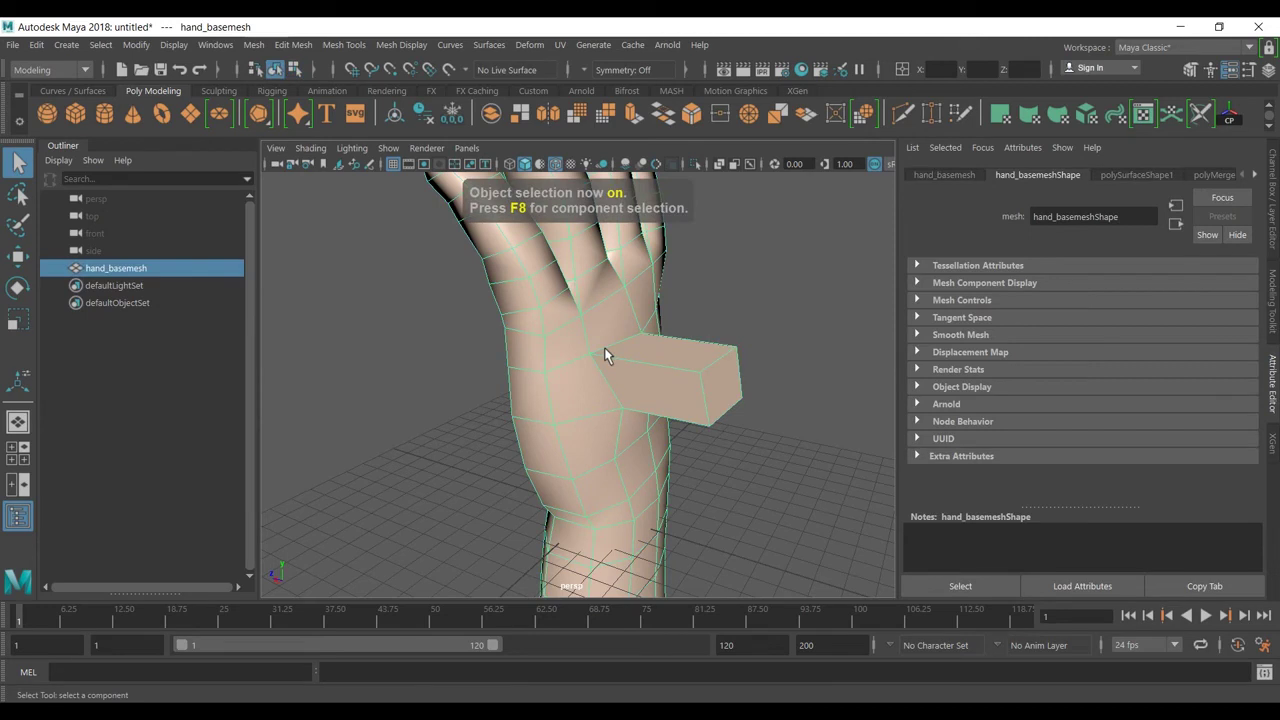
key(3)
key(1)
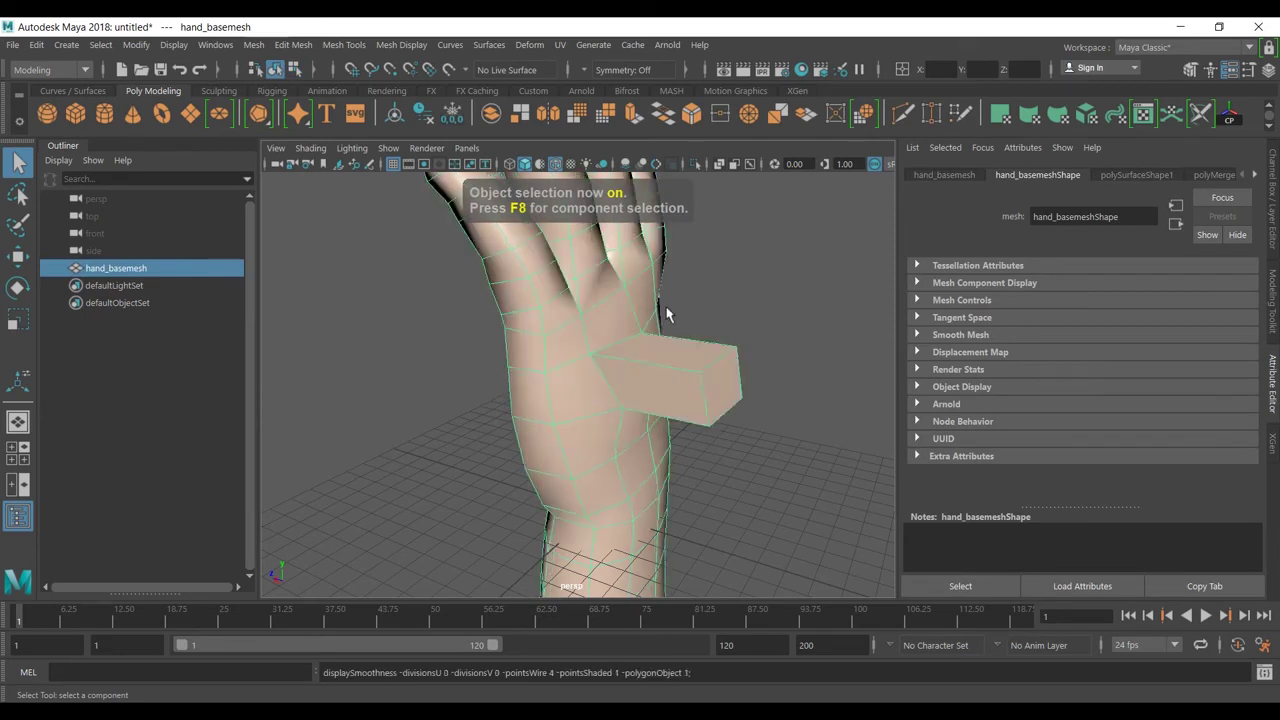
scroll(666, 309, up, 5)
- Select a thumb-base vertex, move it along X, then undo the move
right_drag(680, 223, 594, 224)
click(615, 332)
scroll(638, 328, up, 3)
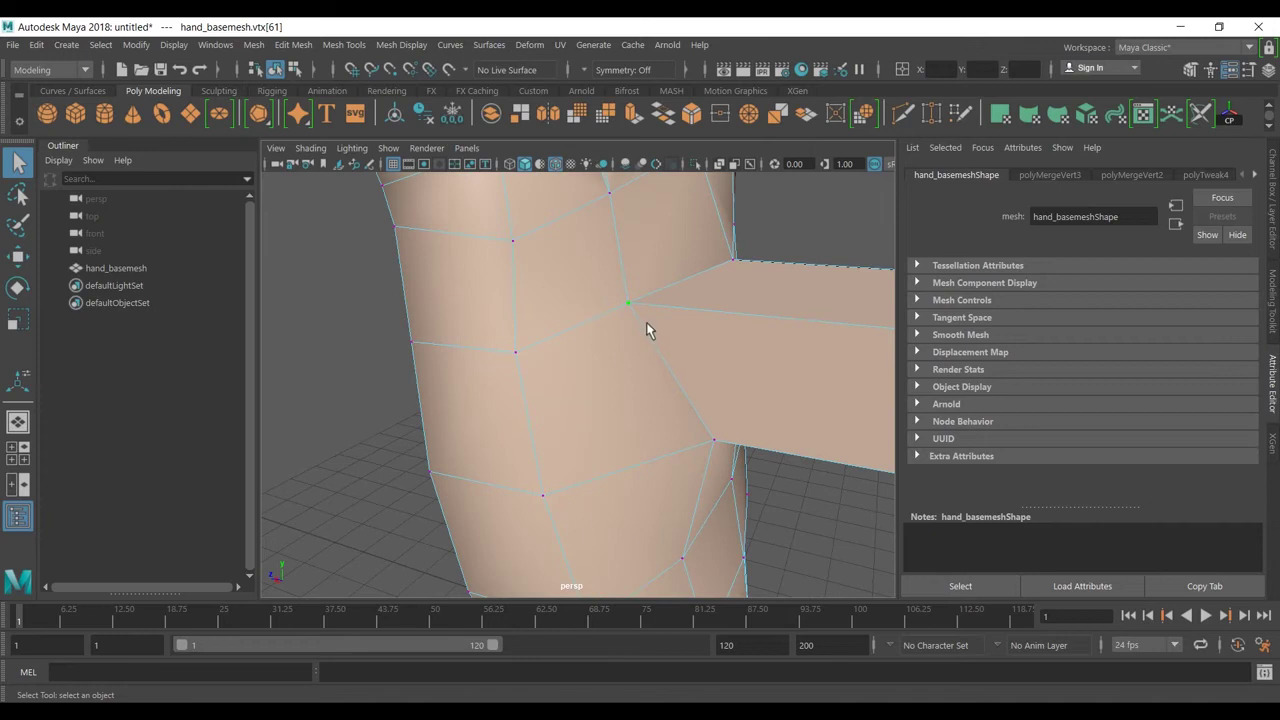
key(w)
drag(643, 315, 590, 303)
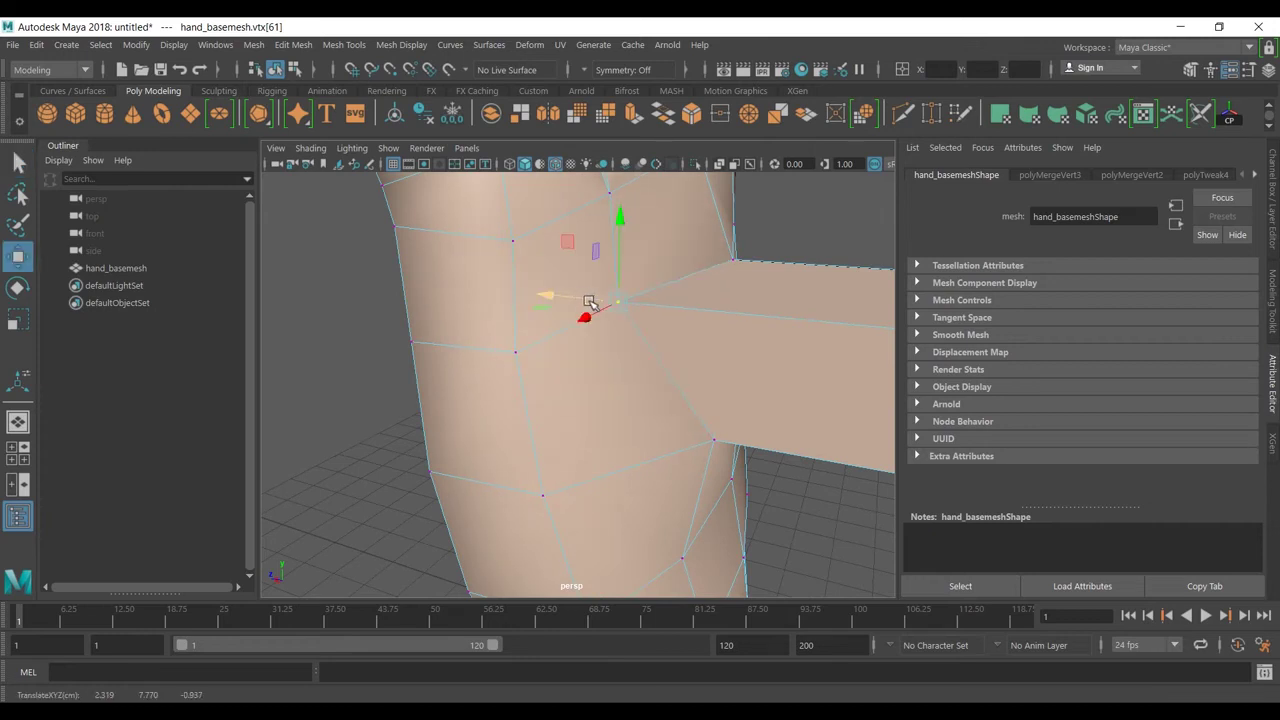
key(ctrl+z)
key(ctrl+z)
key(ctrl+z)
key(ctrl+z)
key(ctrl+z)
key(ctrl+z)
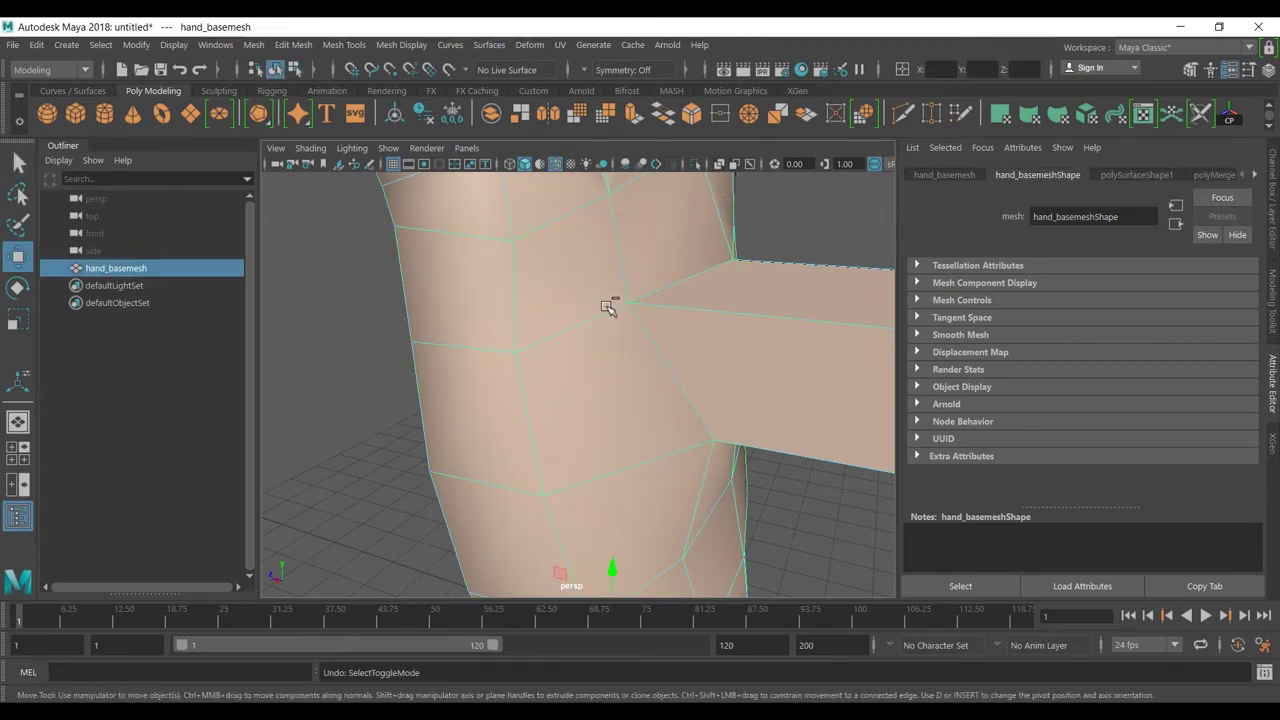
key(ctrl+z)
key(ctrl+z)
key(ctrl+z)
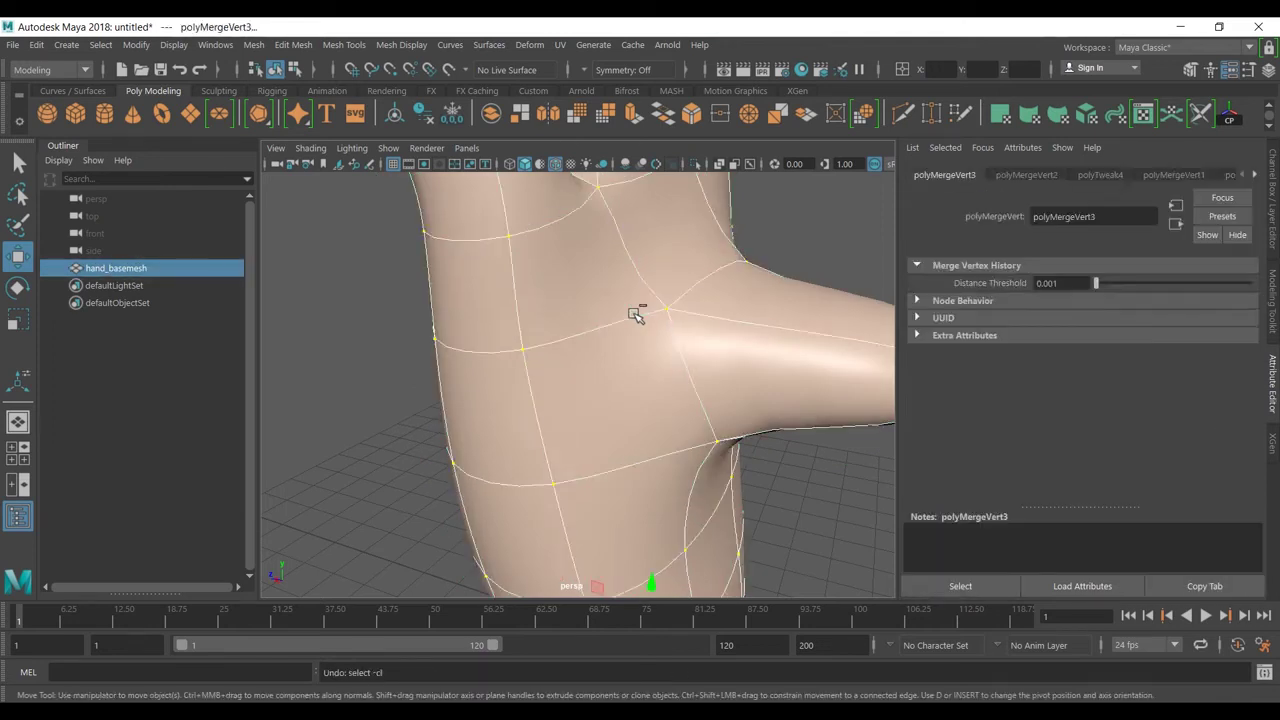
- In faceted vertex mode, pull a thumb-base vertex along X to open a gap, then inspect it
click(716, 328)
key(1)
right_drag(664, 295, 585, 225)
click(733, 258)
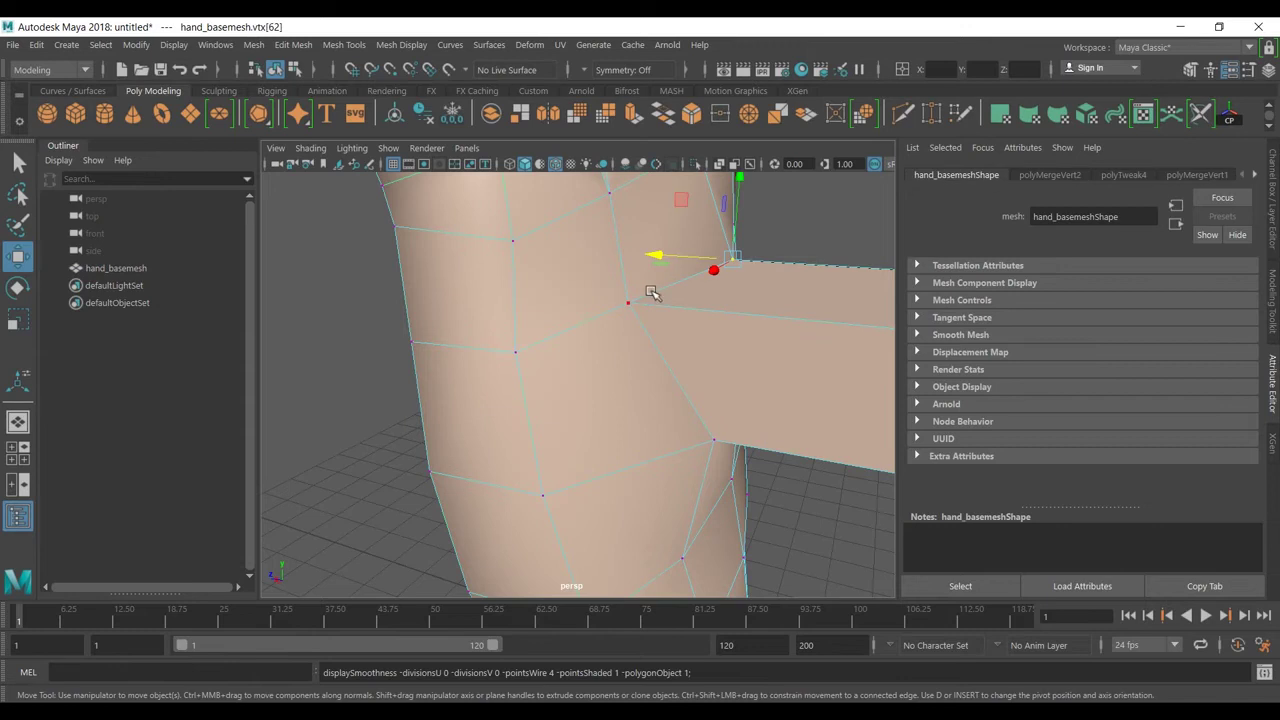
click(632, 300)
drag(594, 296, 598, 307)
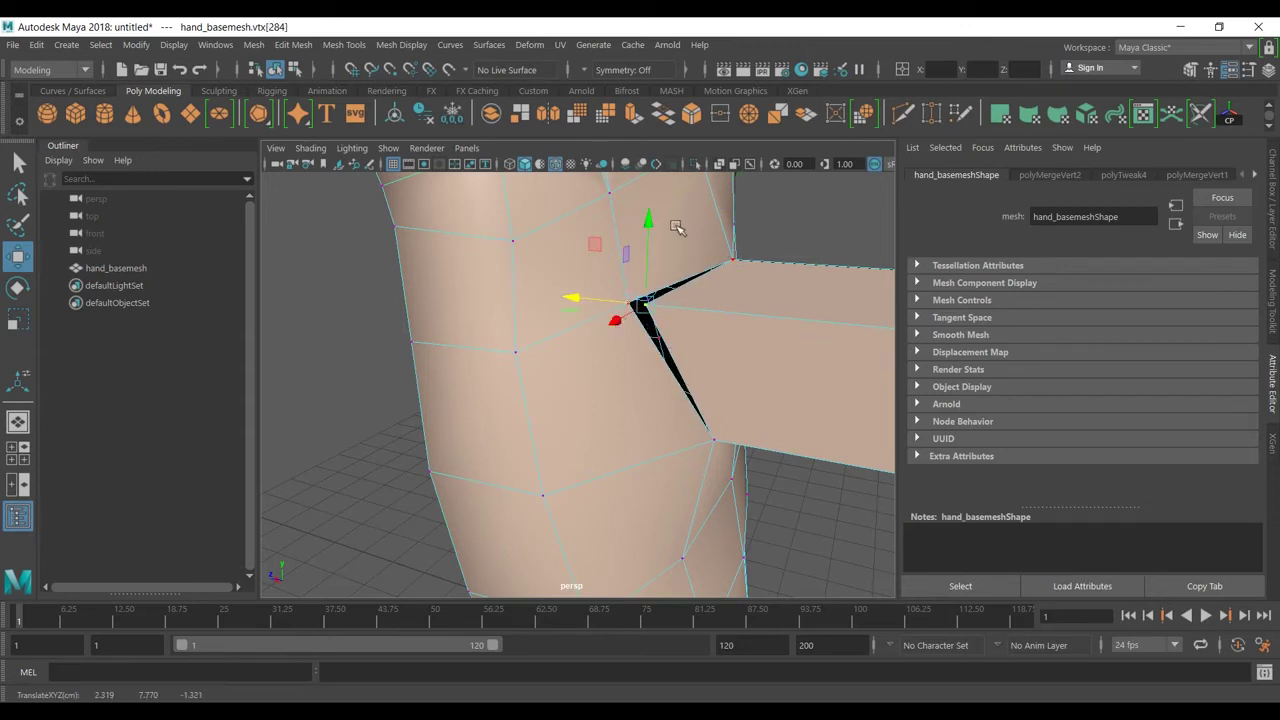
click(530, 383)
click(670, 282)
alt+drag(614, 349, 484, 284)
click(560, 342)
alt+drag(560, 342, 595, 353)
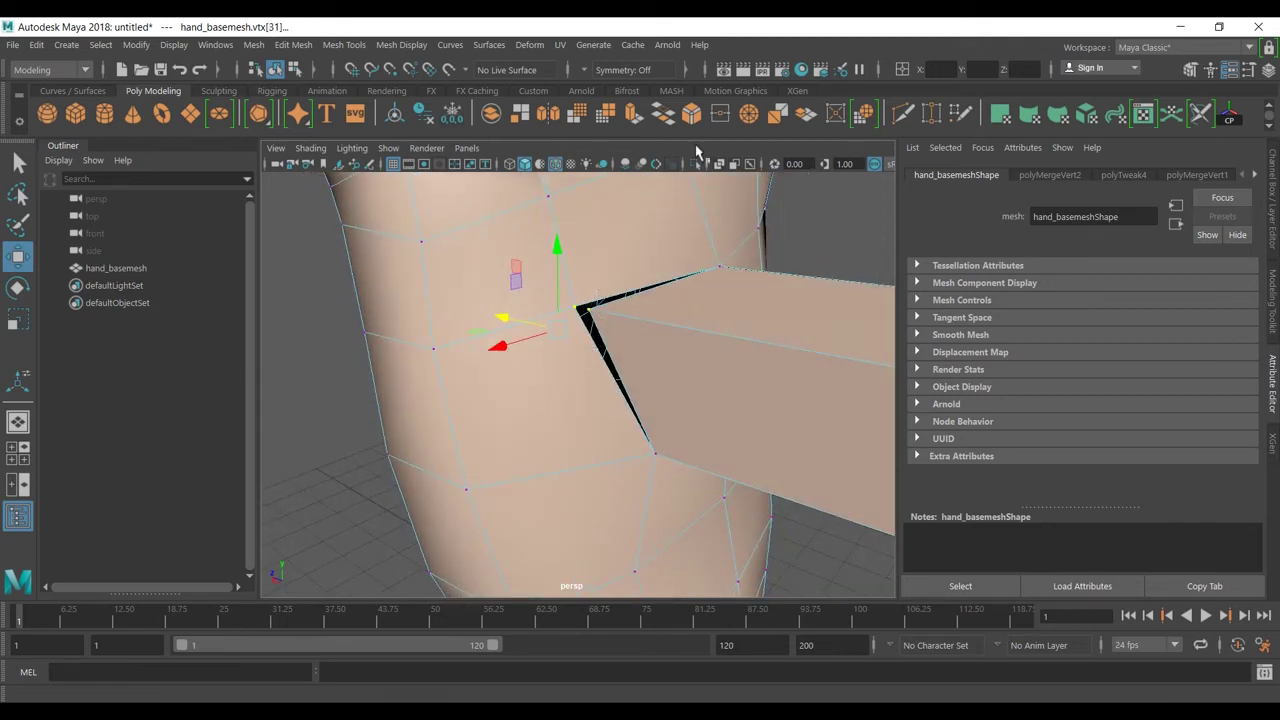
- Apply Merge Vertices at thresholds 0.0010, 0.0100, then 1.0000 to close the thumb-base gap
click(344, 45)
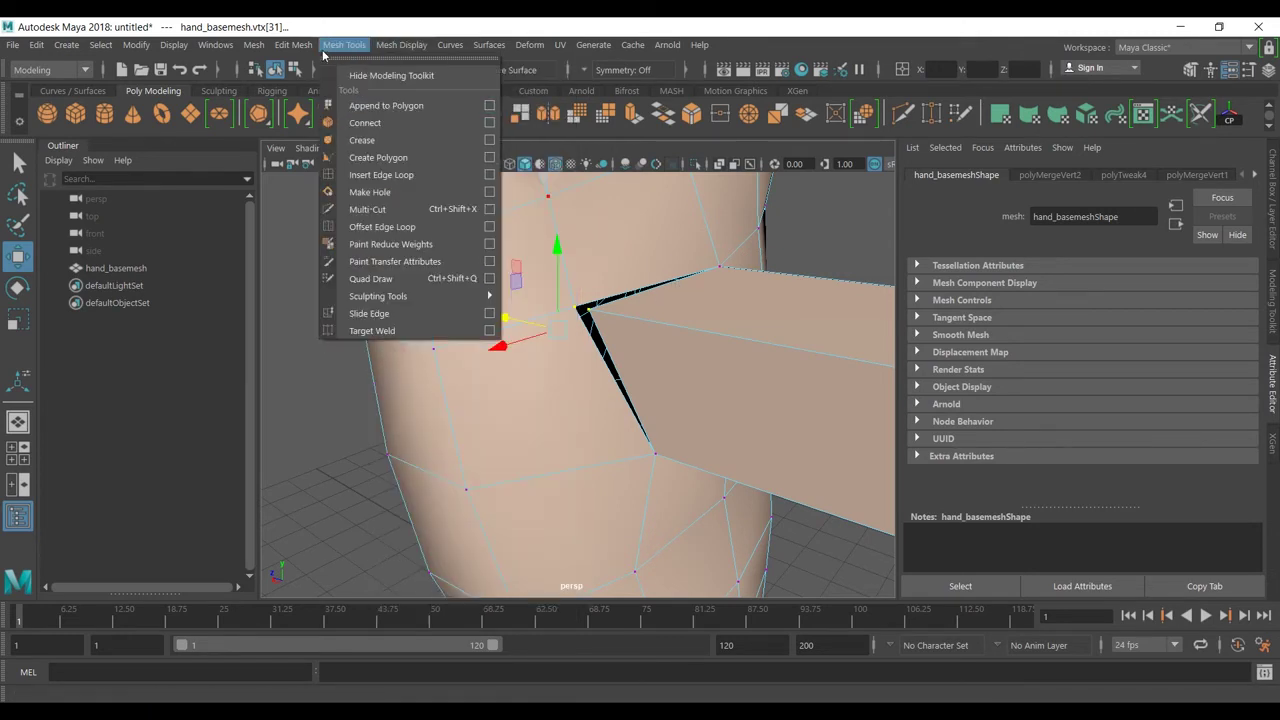
mouse_move(293, 45)
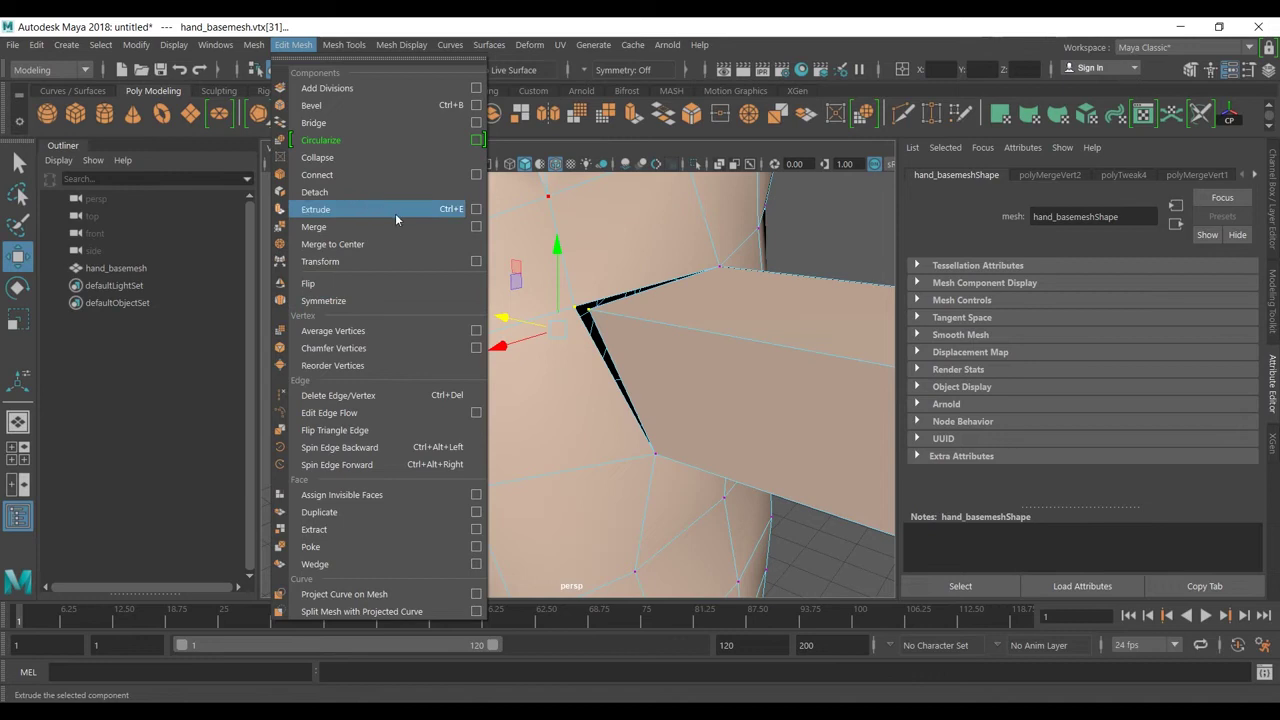
click(479, 227)
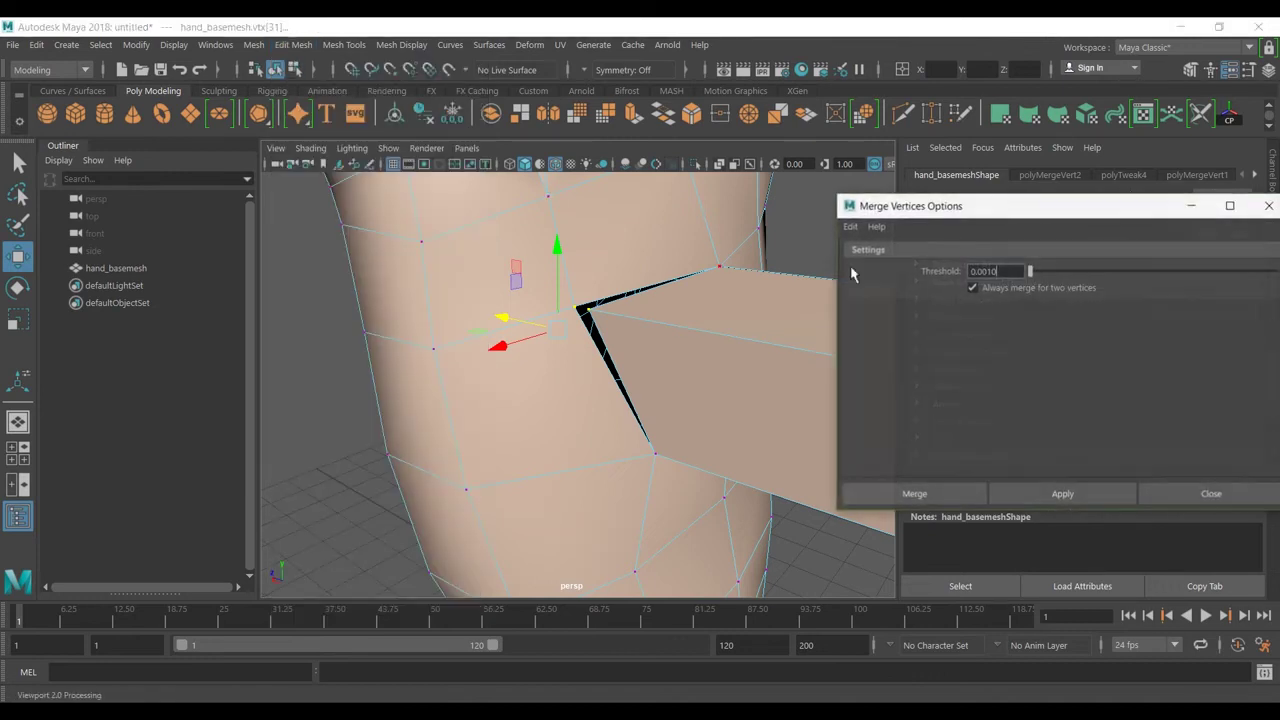
drag(1111, 209, 1062, 188)
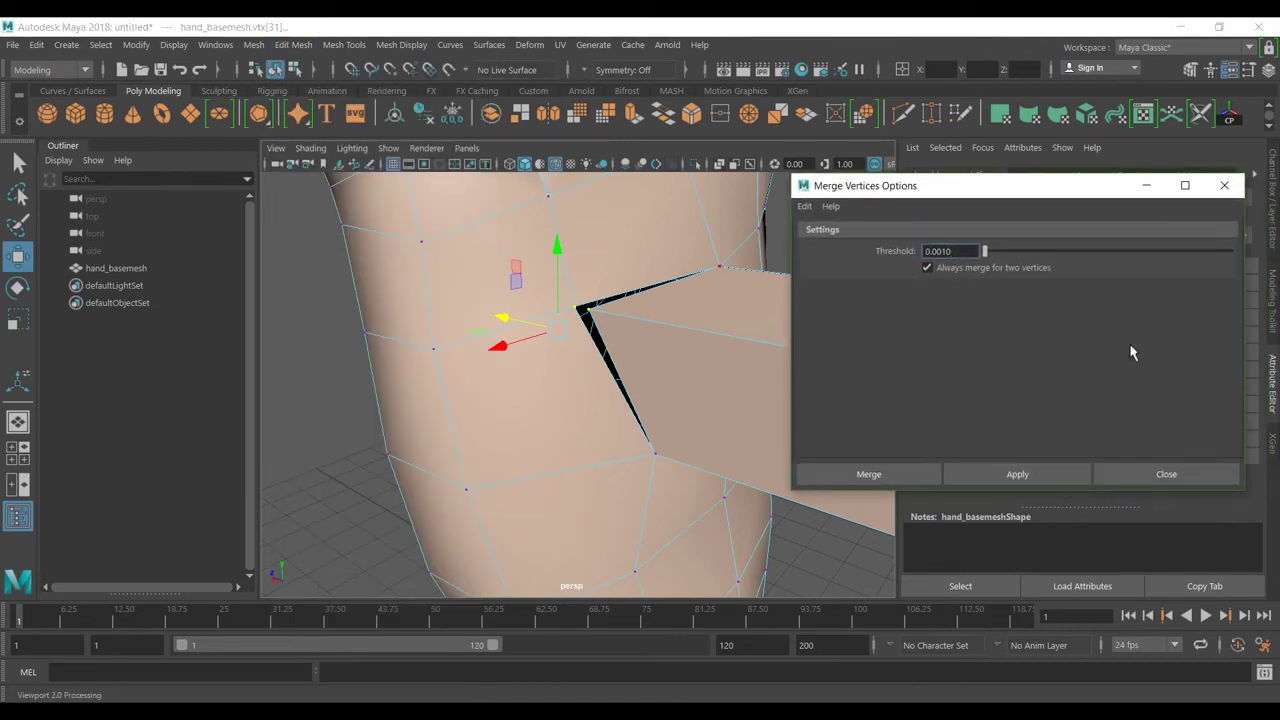
click(1040, 483)
key(Return)
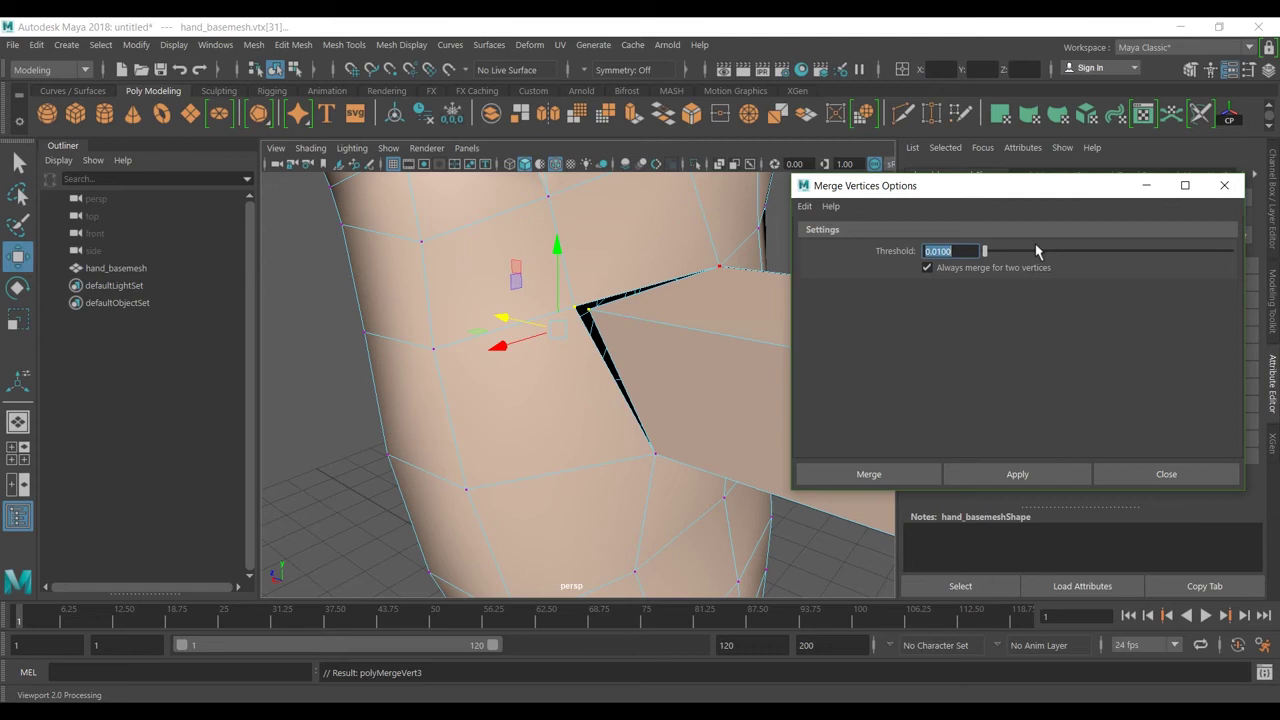
click(1049, 476)
text(1)
key(Return)
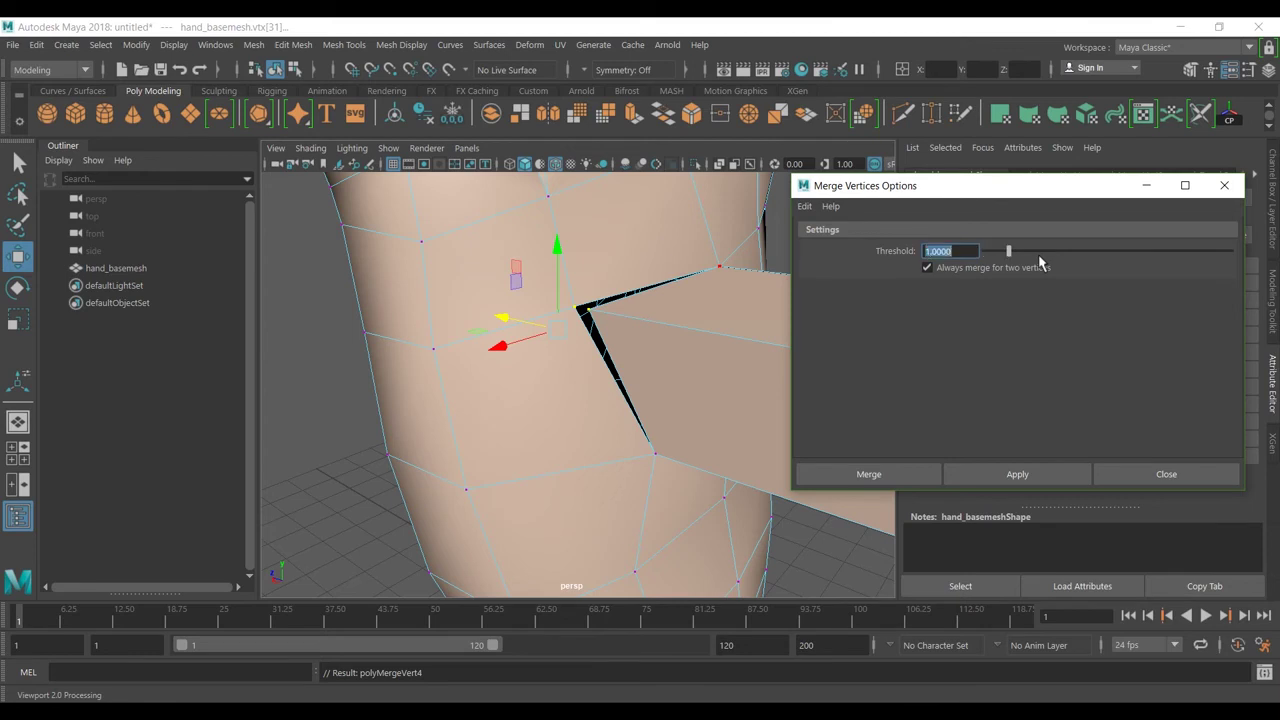
click(1018, 476)
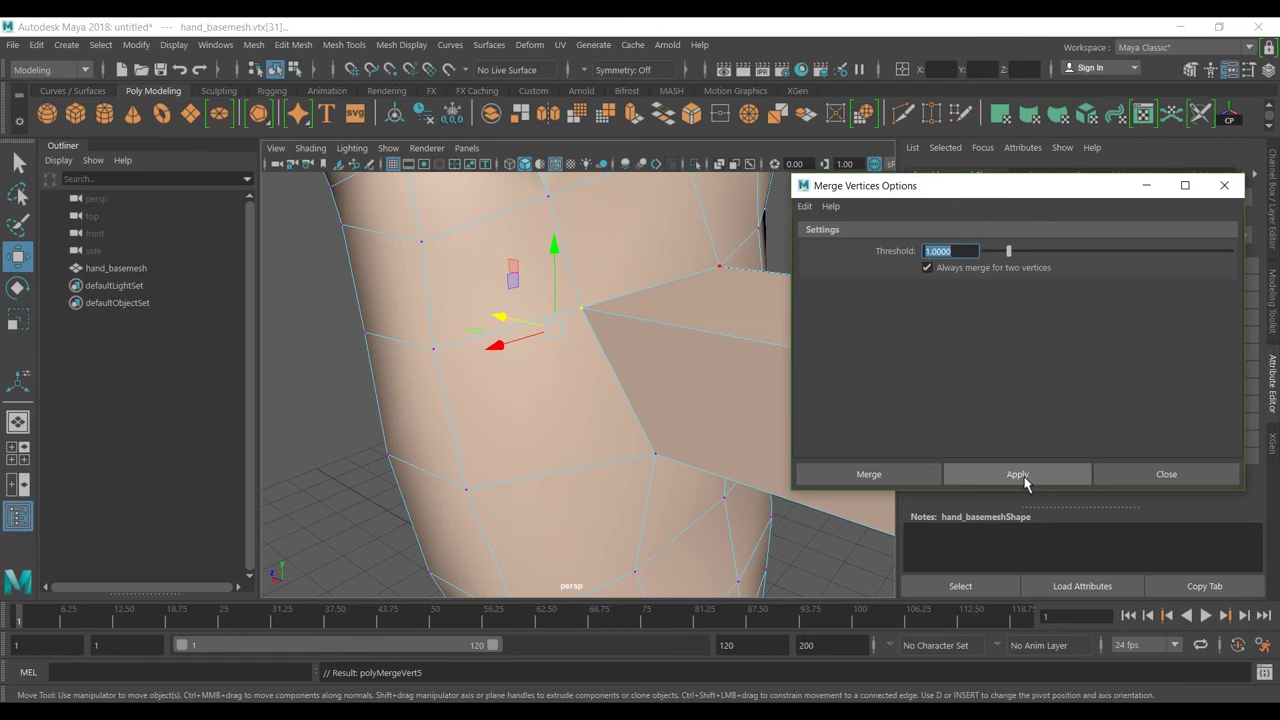
- Marquee-select all hand vertices, merge them at 1.0000 threshold, and inspect the distorted fingers
scroll(600, 385, down, 5)
scroll(588, 353, up, 3)
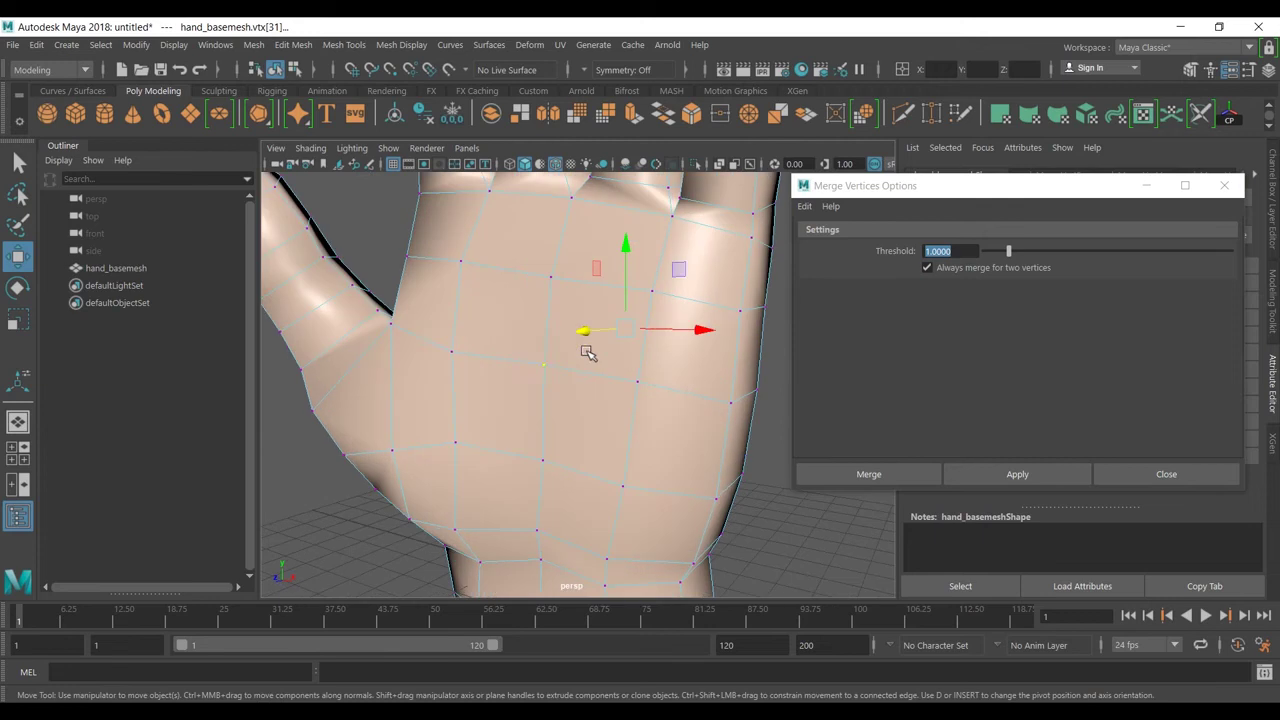
drag(606, 371, 686, 392)
scroll(686, 390, down, 3)
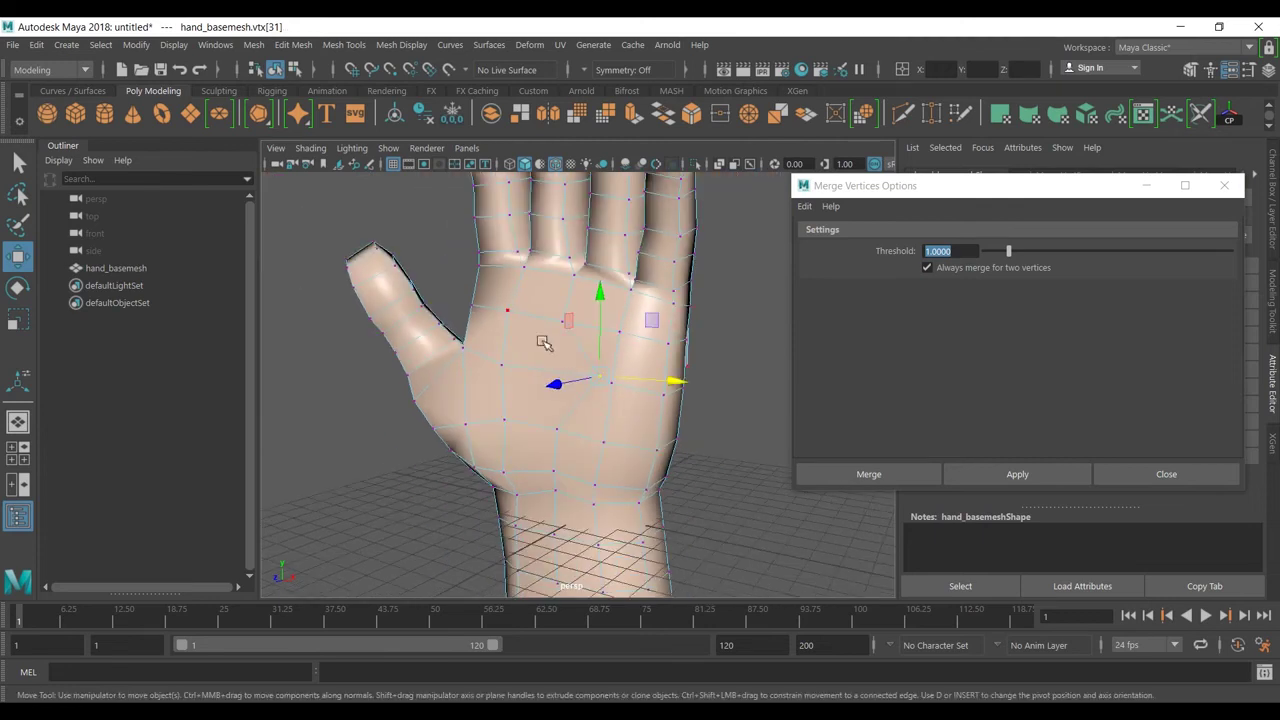
drag(780, 580, 387, 214)
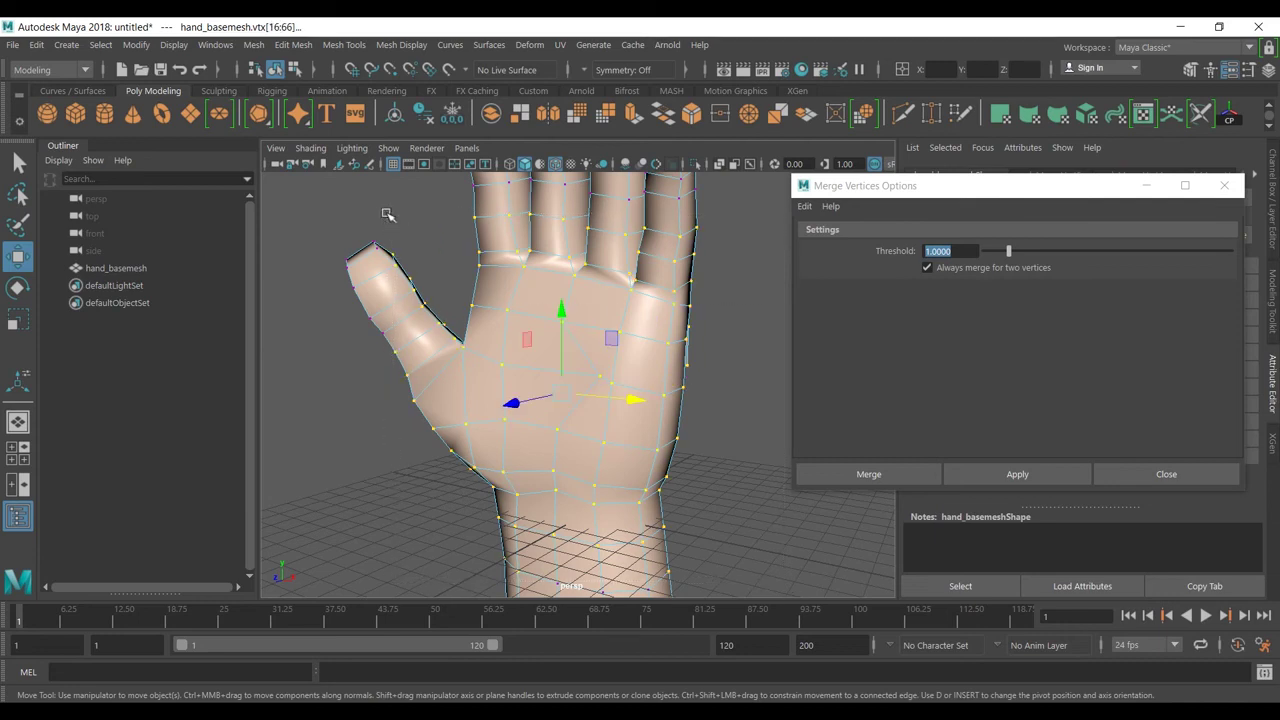
click(1013, 470)
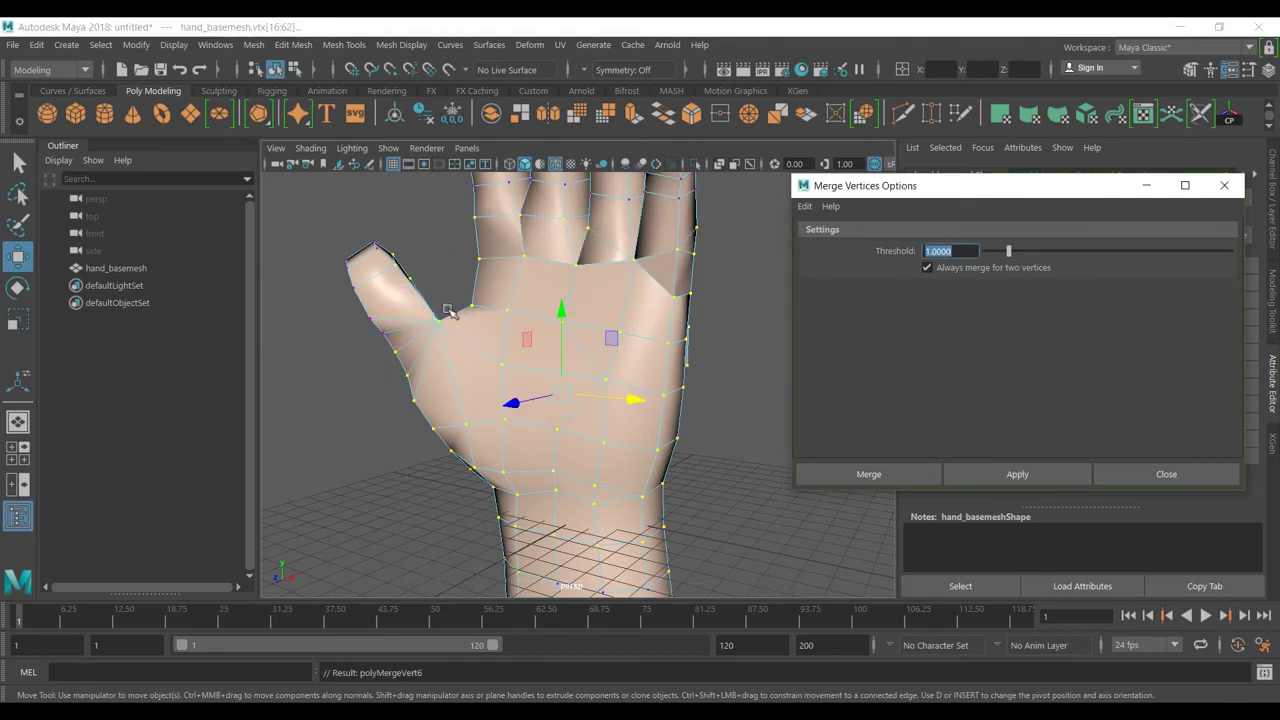
alt+drag(631, 242, 515, 321)
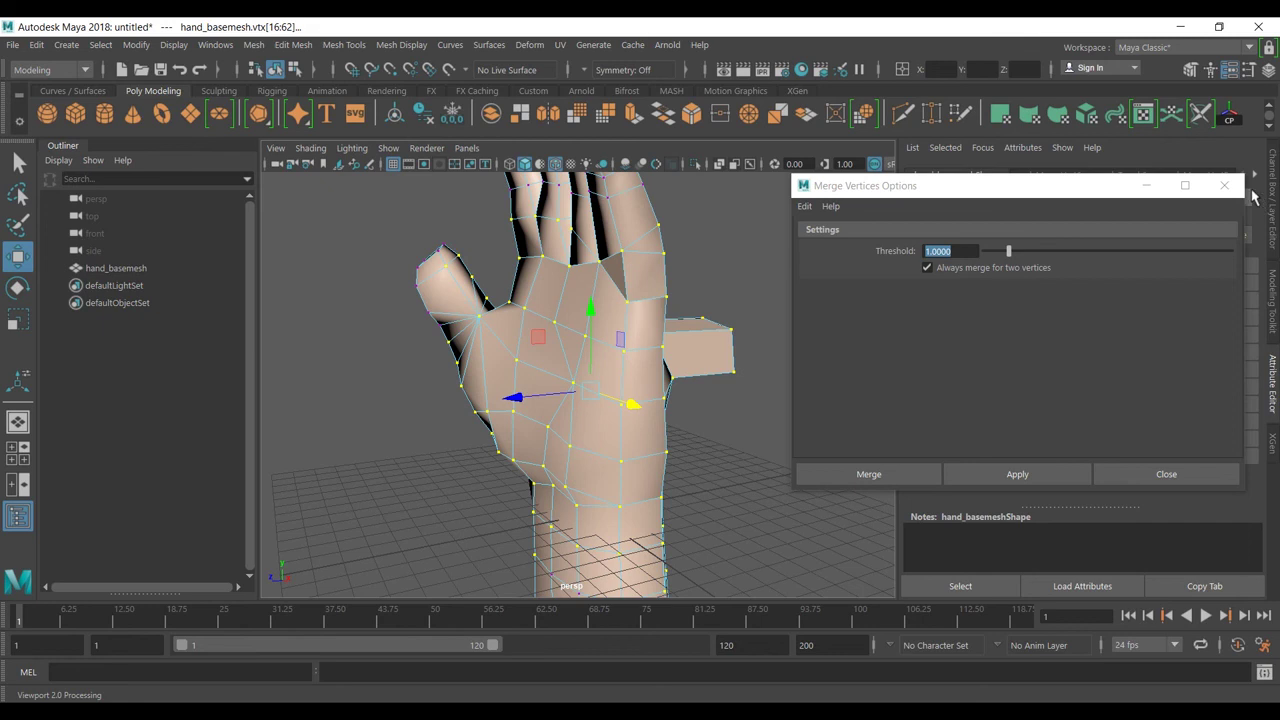
- Reset the merge threshold to 0.0100 and close the Merge Vertices Options
click(805, 207)
click(872, 242)
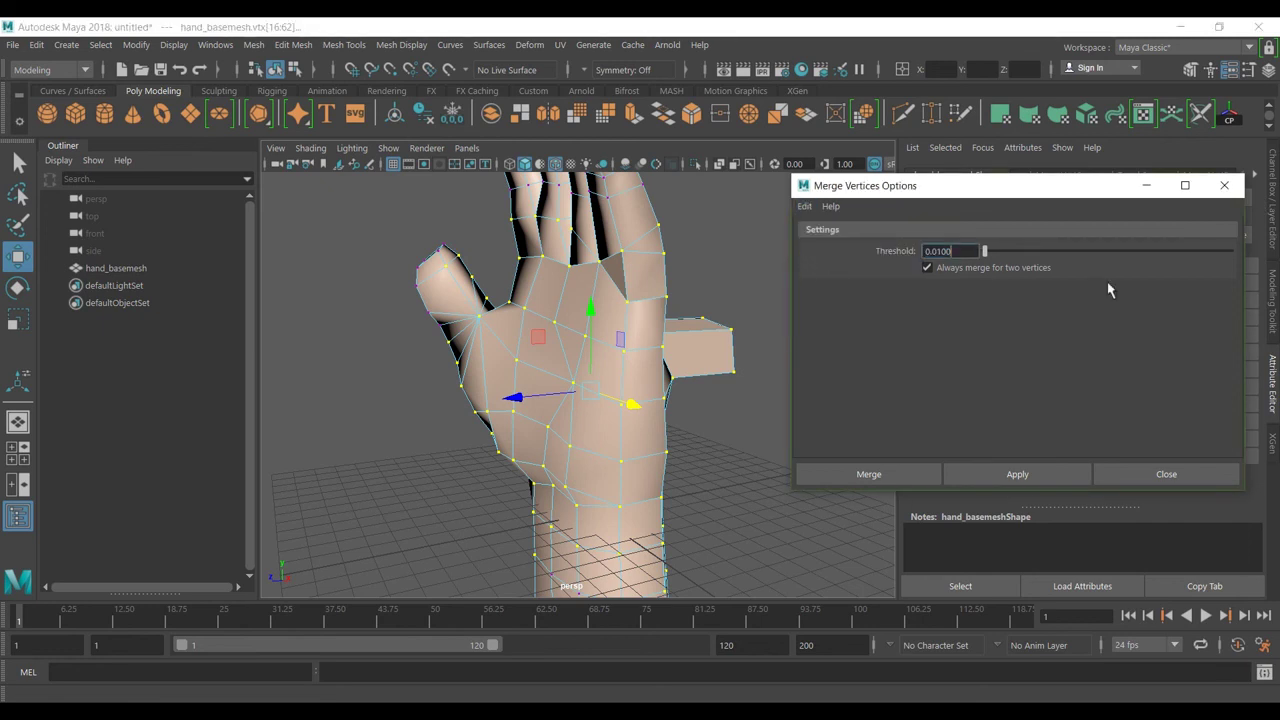
click(1224, 185)
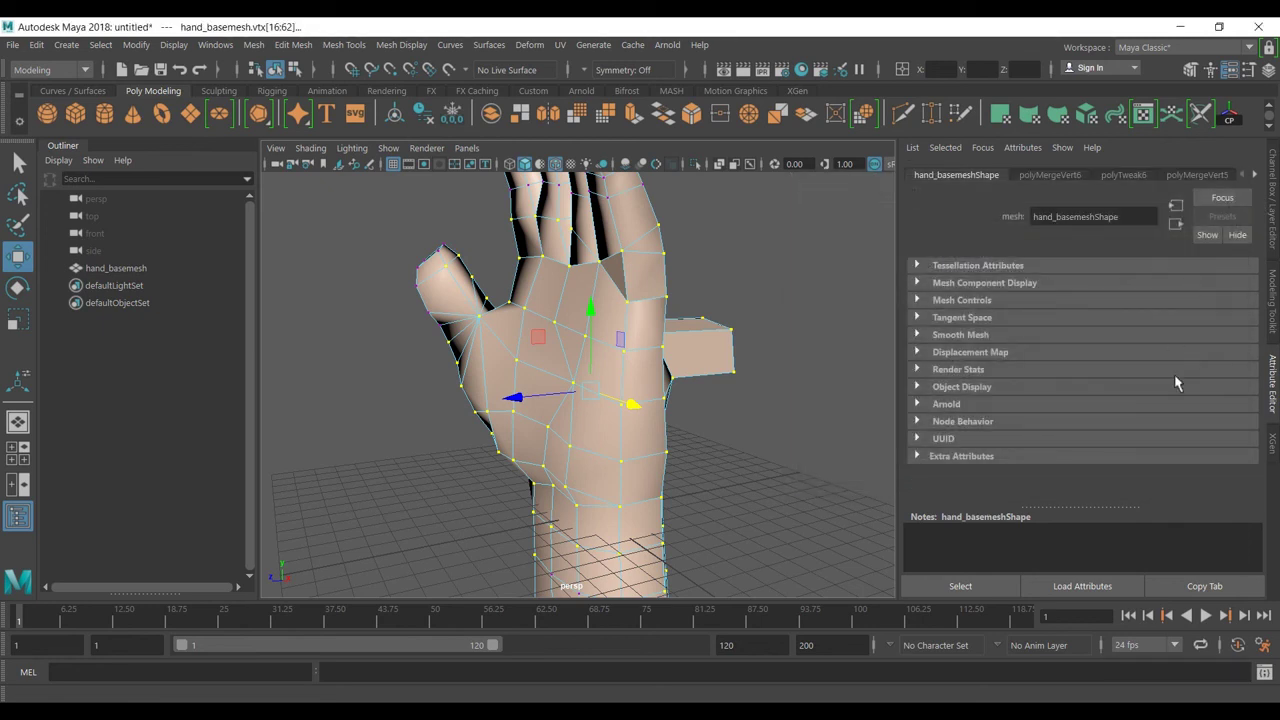